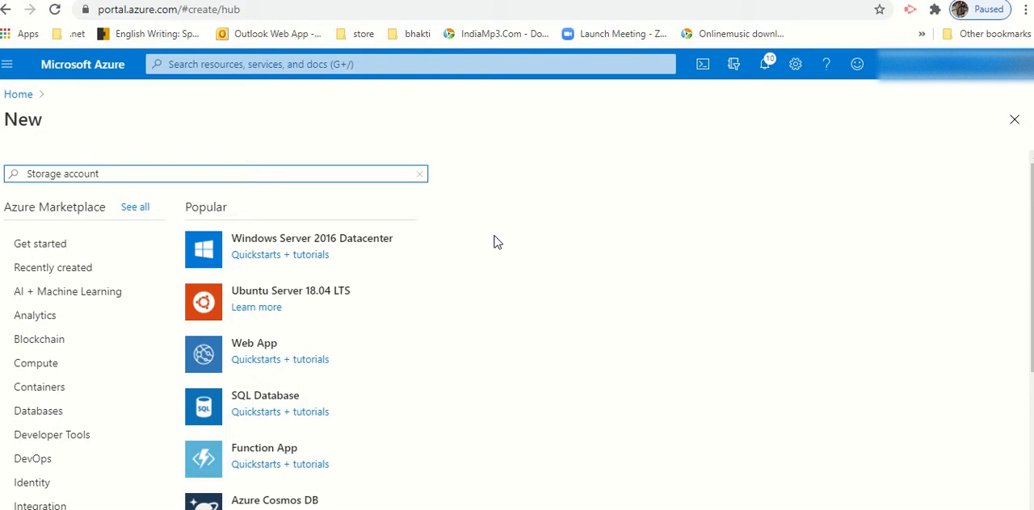
Step: Find the Storage account offering in the Marketplace by searching for "storage a", and start creating one
left_click(704, 237)
left_click(19, 96)
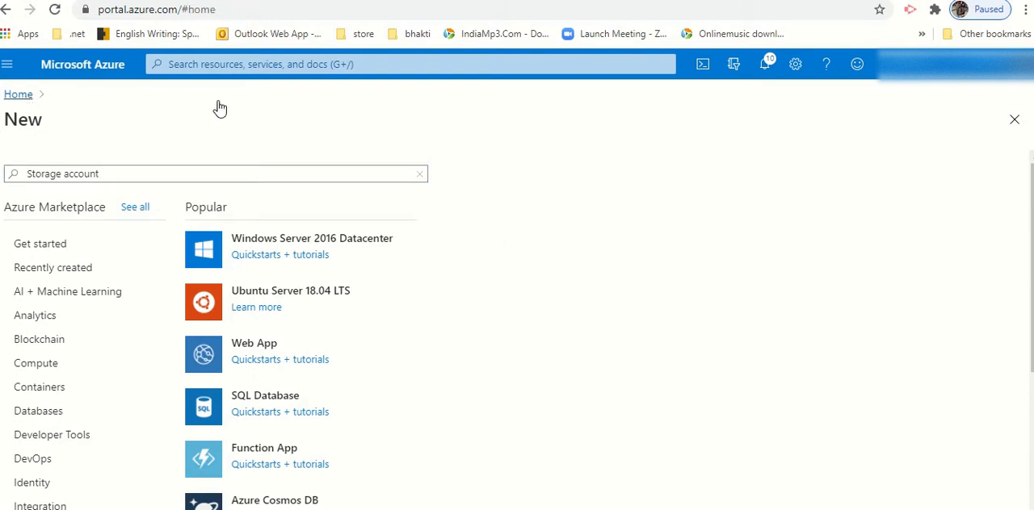
left_click(133, 170)
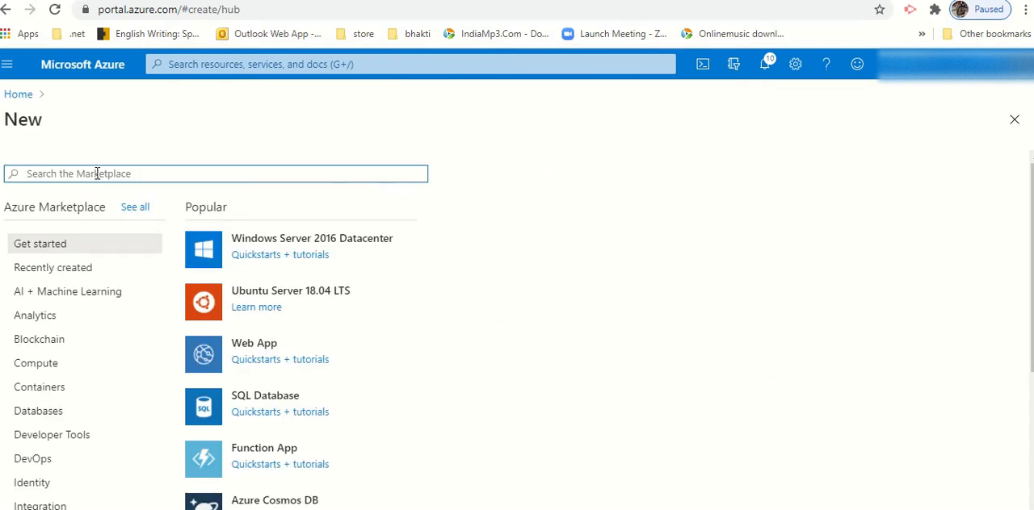
type("storage")
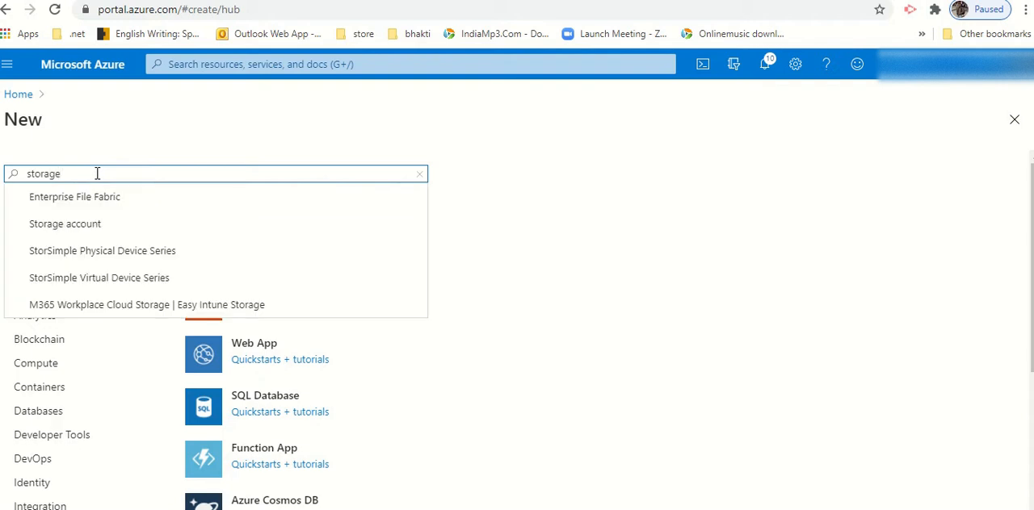
type(" a")
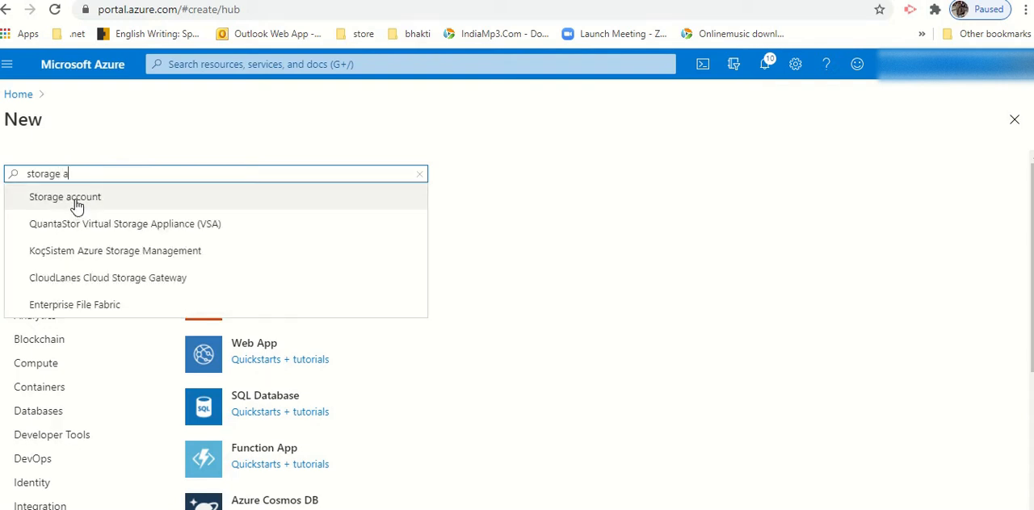
left_click(76, 202)
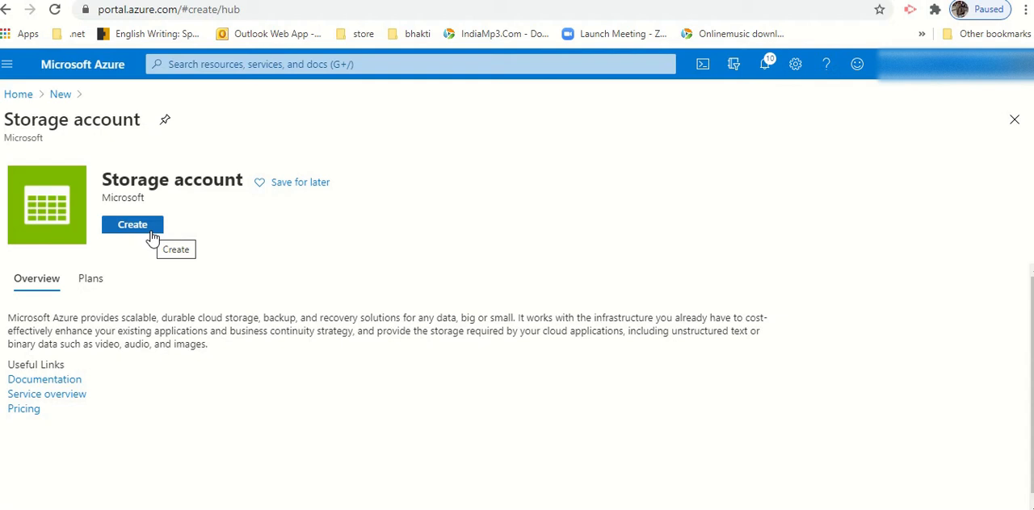
left_click(150, 234)
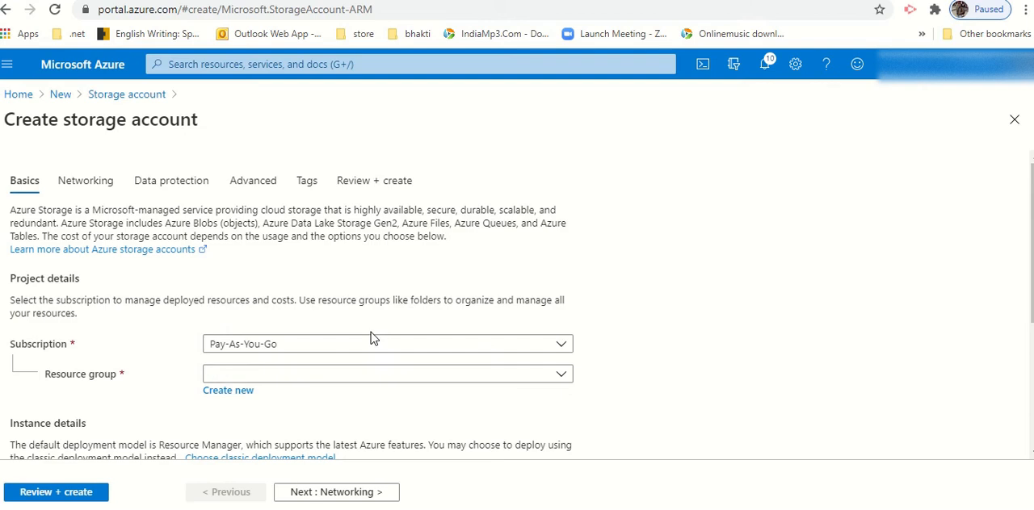
Step: Assign the new storage account to resource group RG-ash and name it adlsgen2ash
left_click(281, 376)
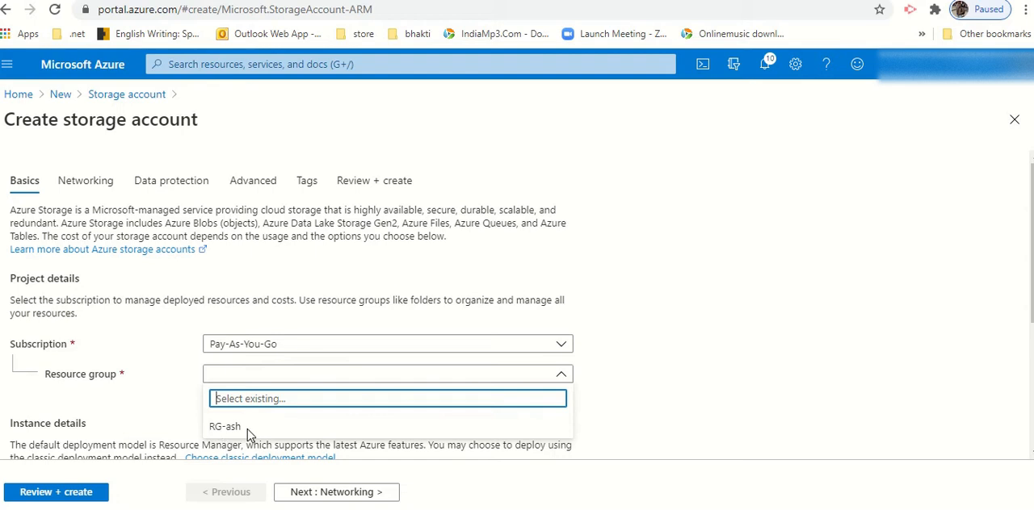
left_click(230, 433)
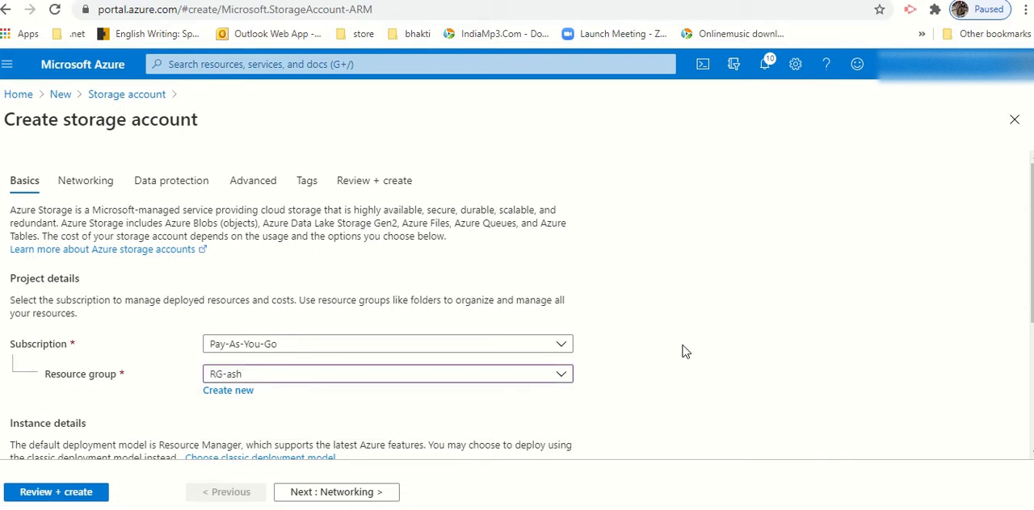
scroll(684, 352, "down", 3)
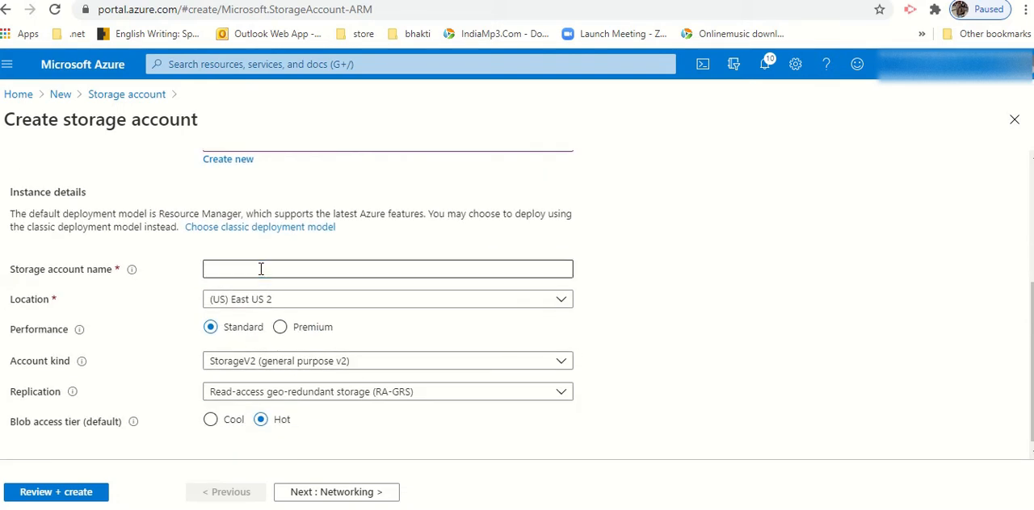
left_click(261, 269)
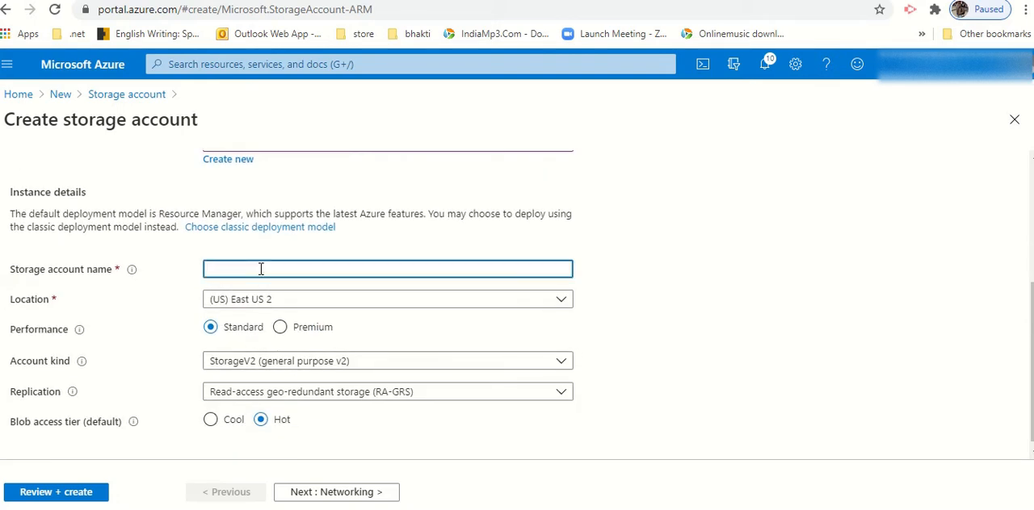
type("adlsgen2ash")
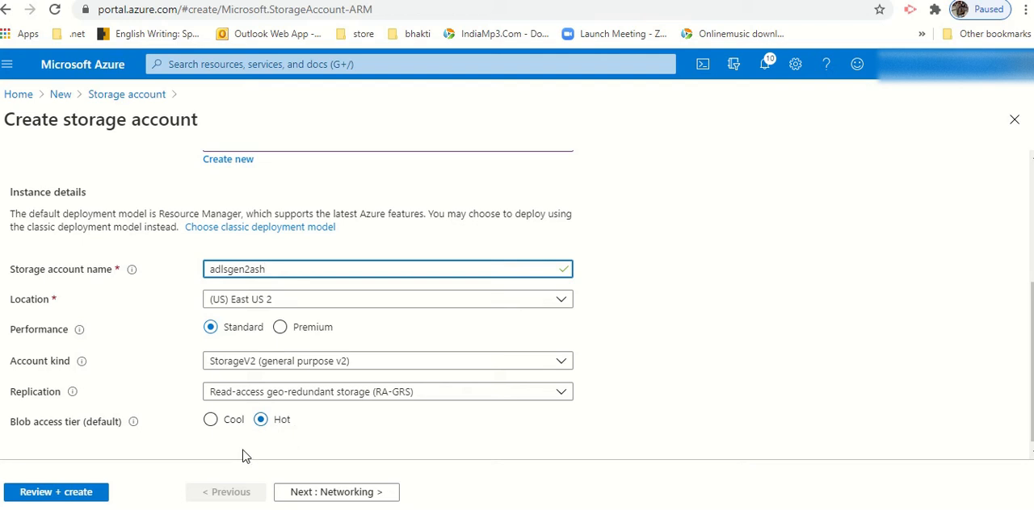
Step: Enable the hierarchical namespace for Data Lake Storage Gen2, and submit the storage account for creation
scroll(267, 444, "up", 5)
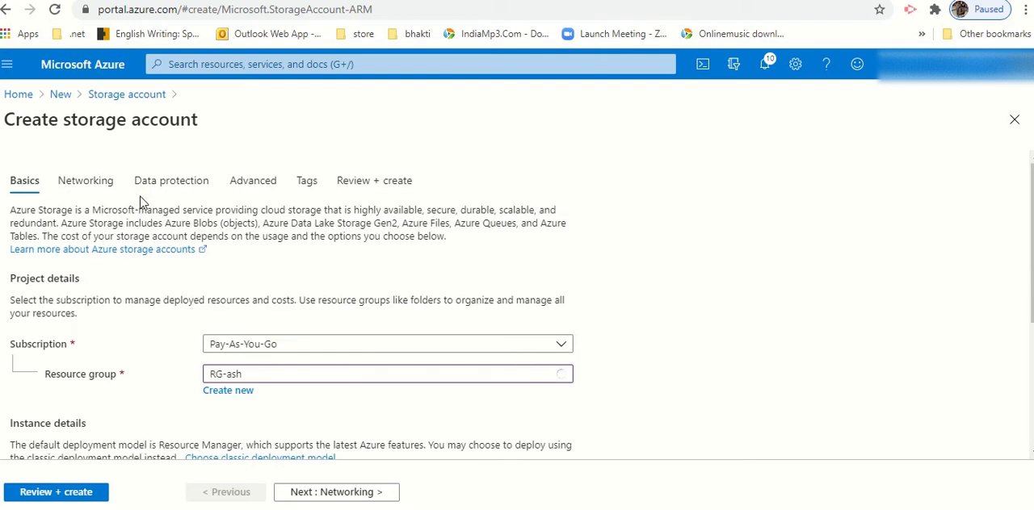
left_click(248, 182)
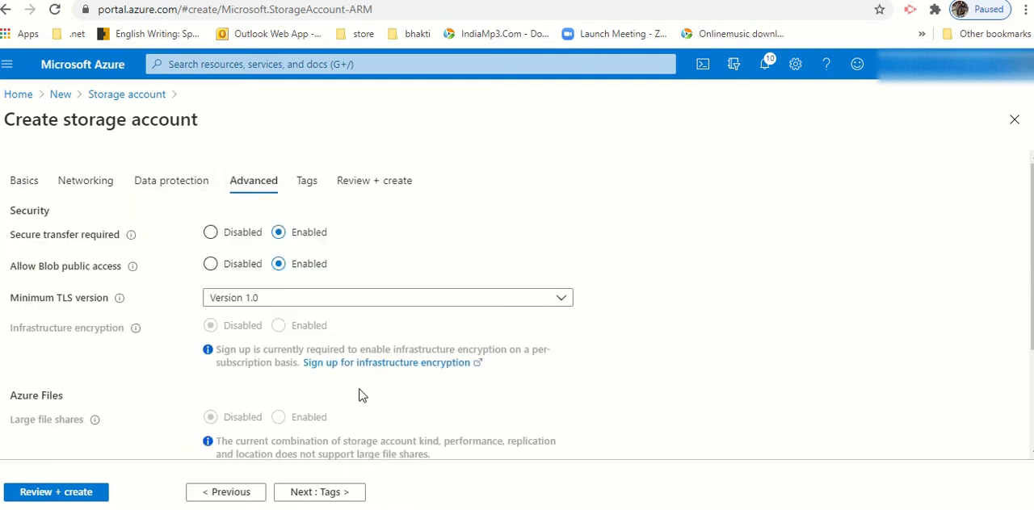
scroll(361, 395, "down", 2)
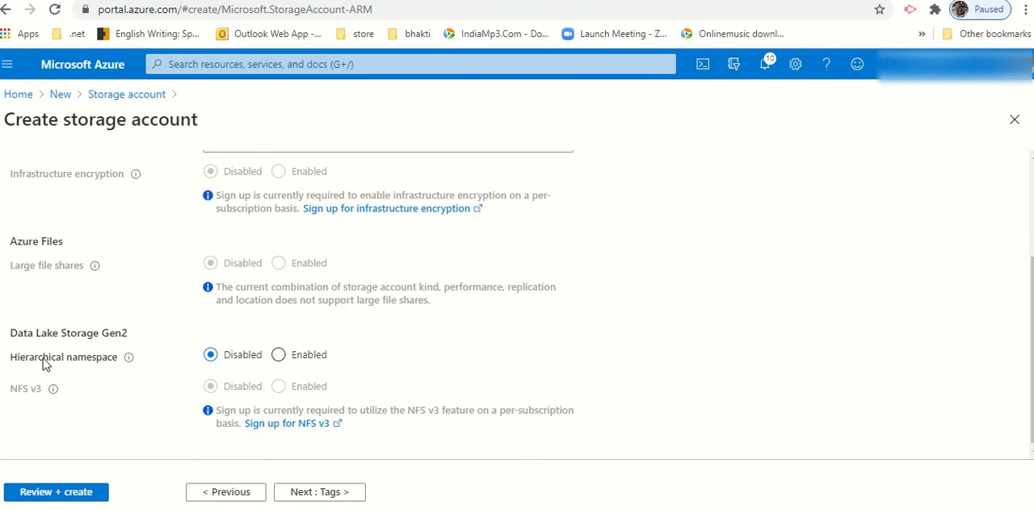
left_click_drag(78, 360, 103, 367)
double_click(105, 363)
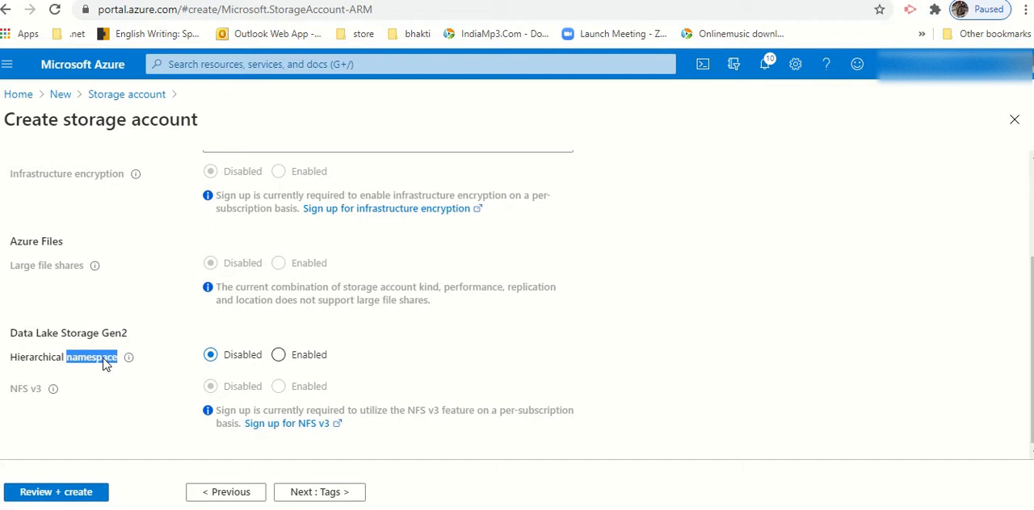
left_click_drag(70, 333, 130, 333)
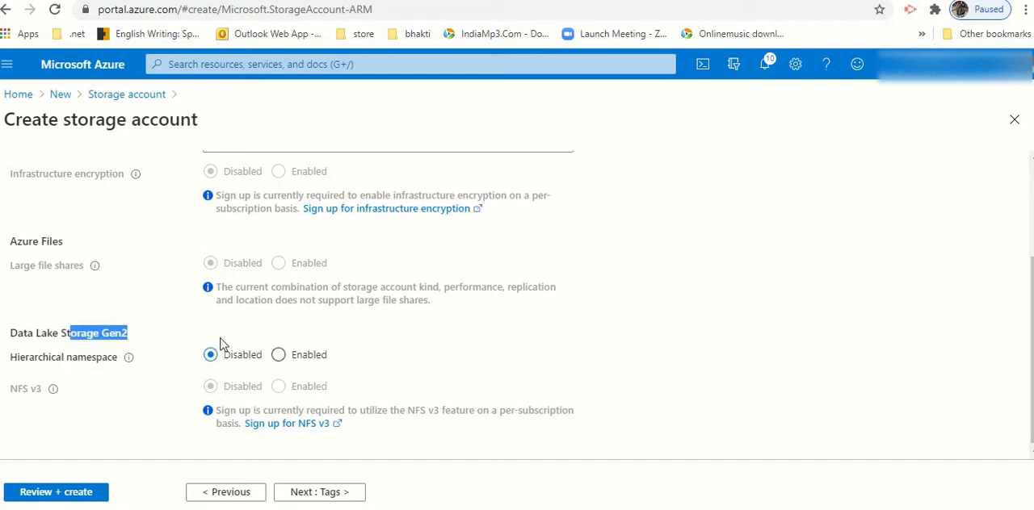
left_click(278, 355)
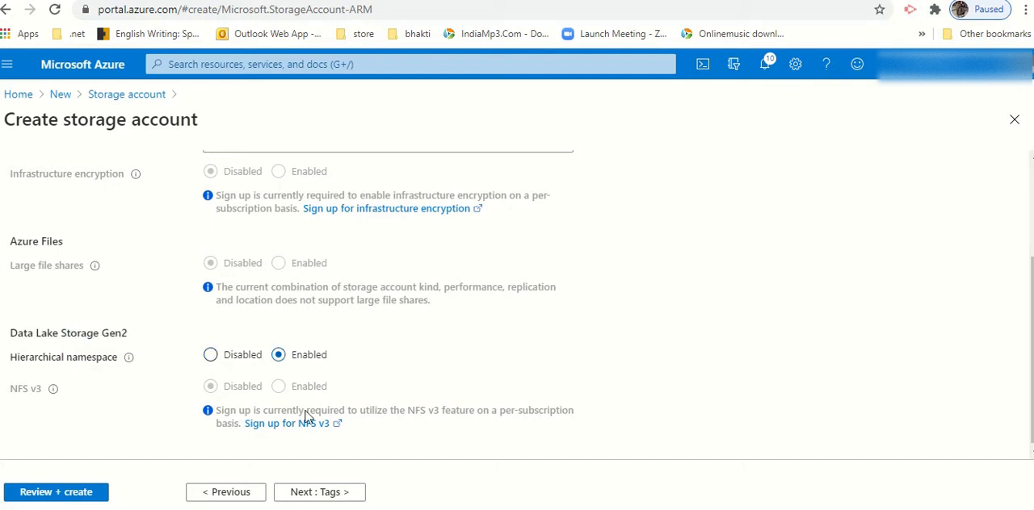
left_click(74, 496)
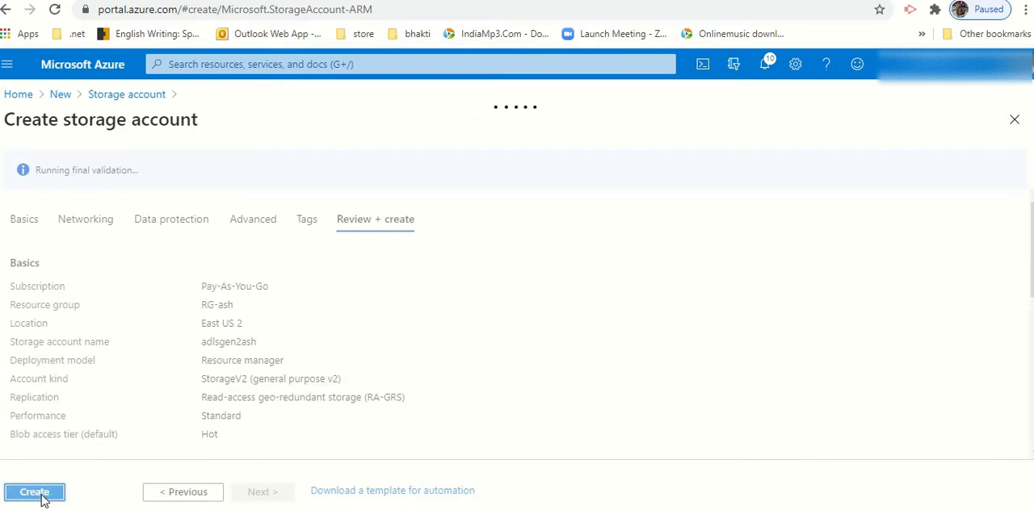
left_click(35, 493)
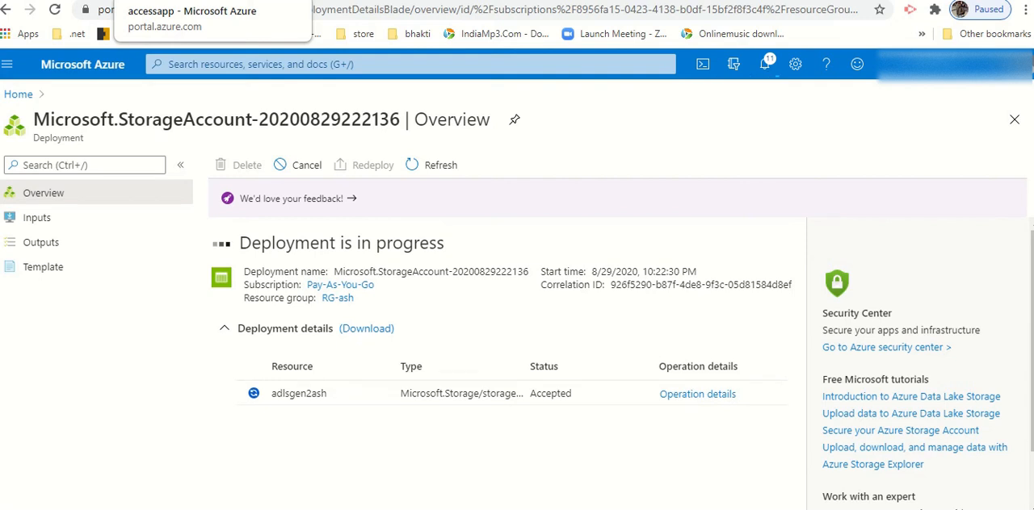
Step: Switch to the portal session showing accessapp and open the app registrations of the default Azure Active Directory
left_click(178, 1)
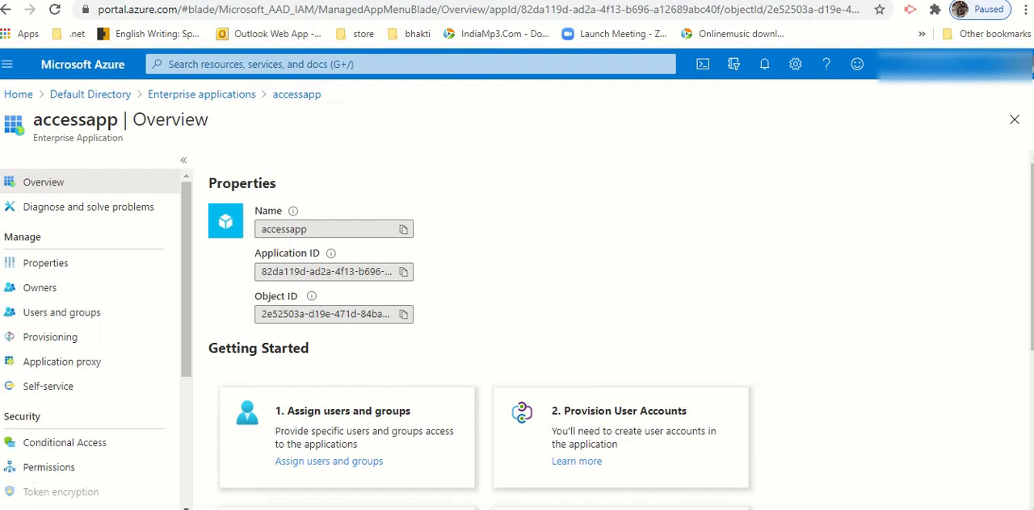
left_click(29, 96)
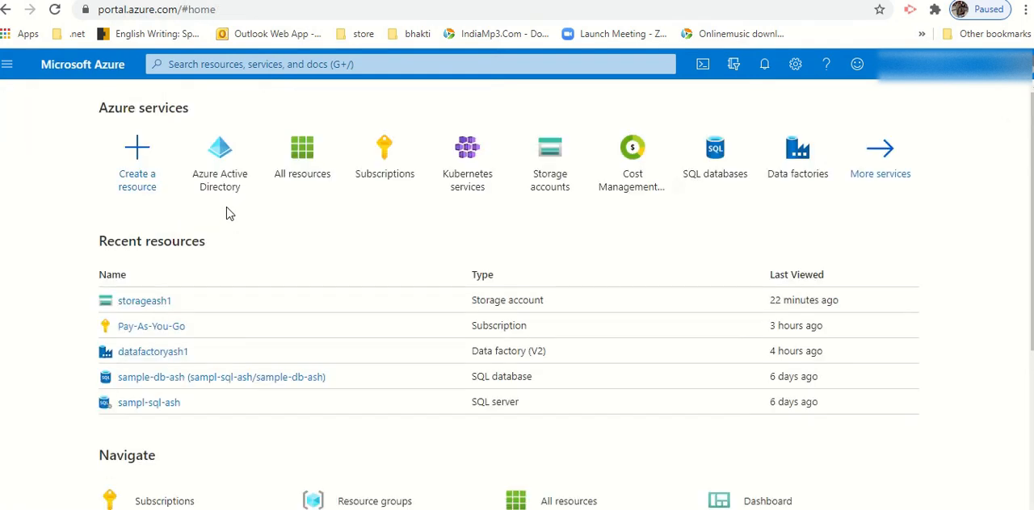
left_click(232, 184)
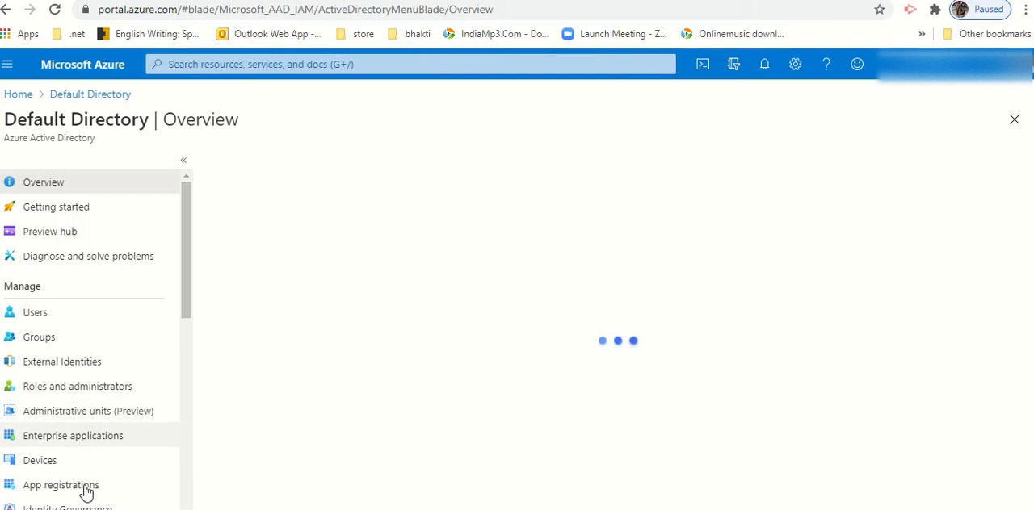
left_click(86, 488)
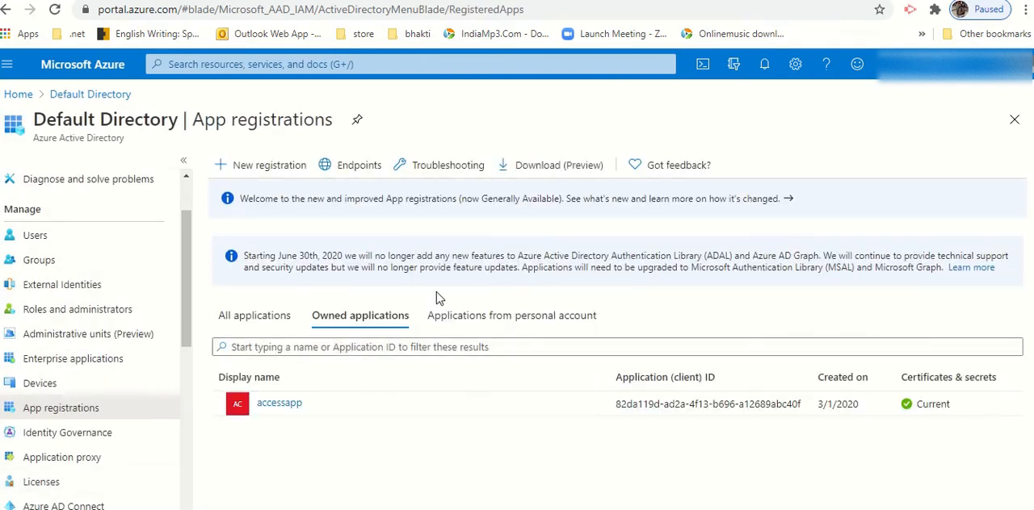
left_click(260, 175)
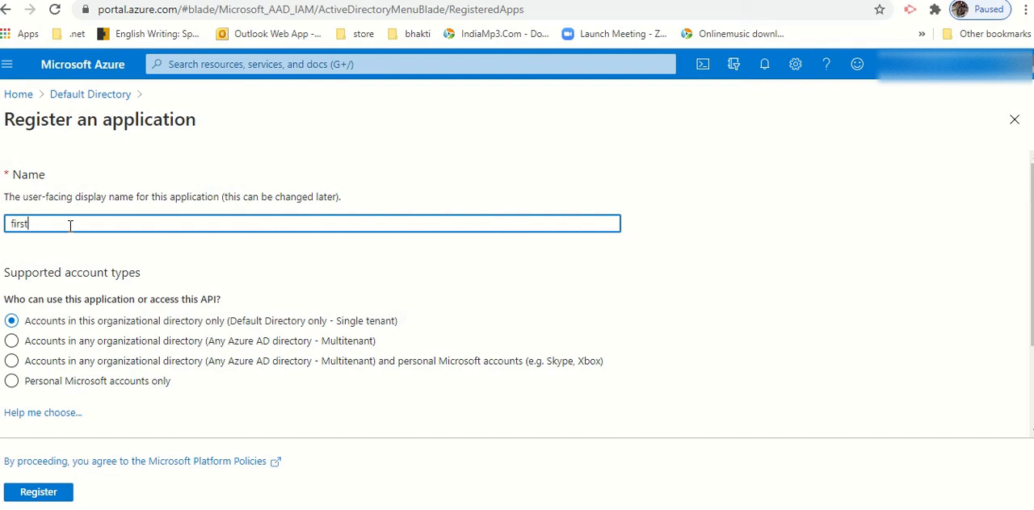
scroll(116, 387, "down", 2)
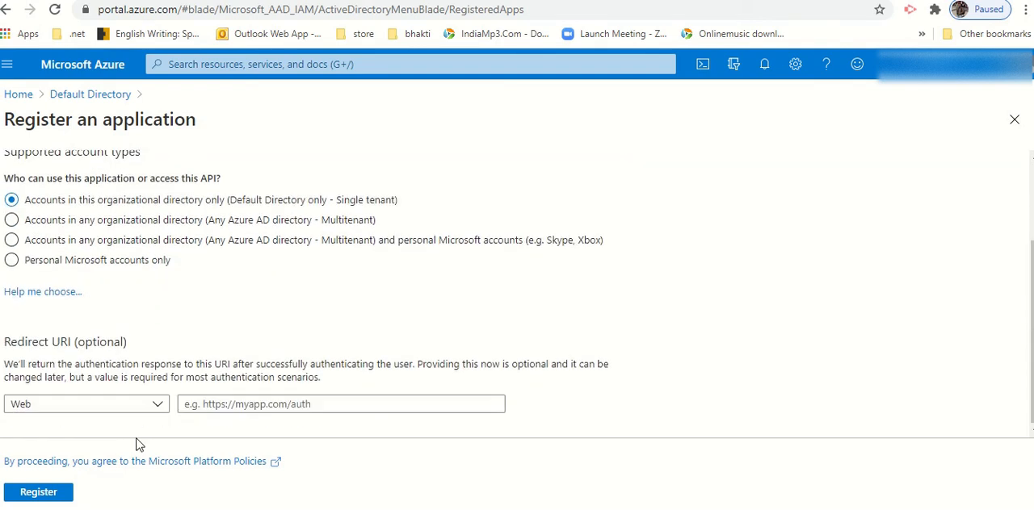
left_click(264, 408)
type("ht")
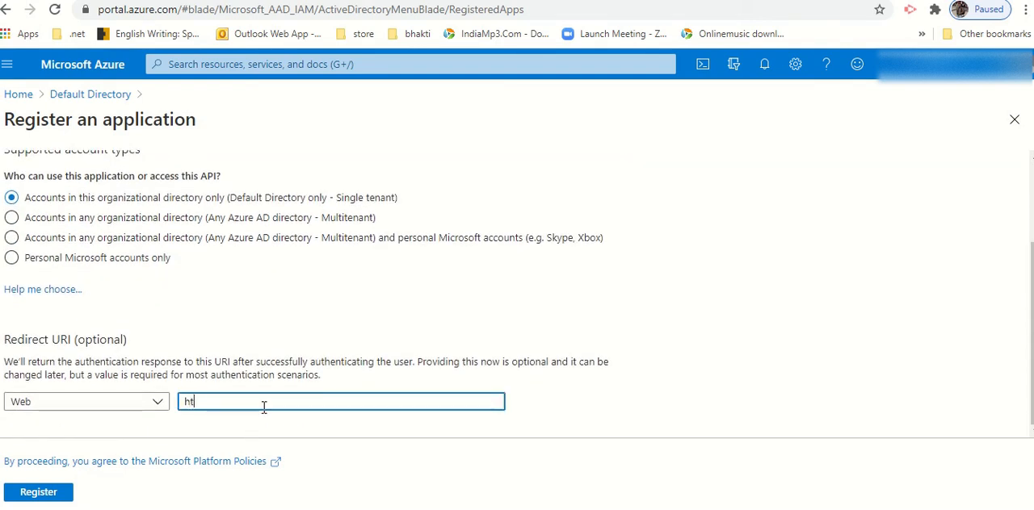
type("tps://m")
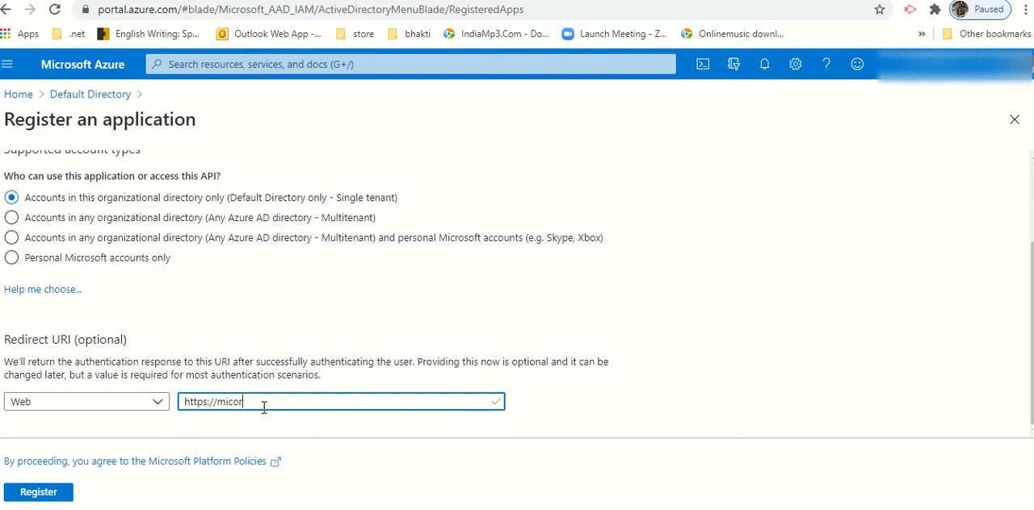
type("icro")
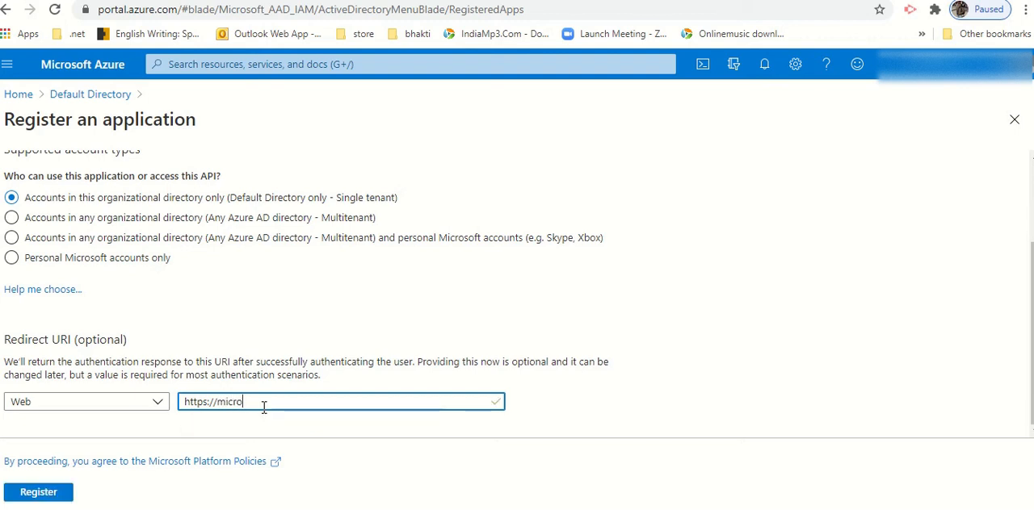
type("soft.com")
scroll(247, 410, "up", 2)
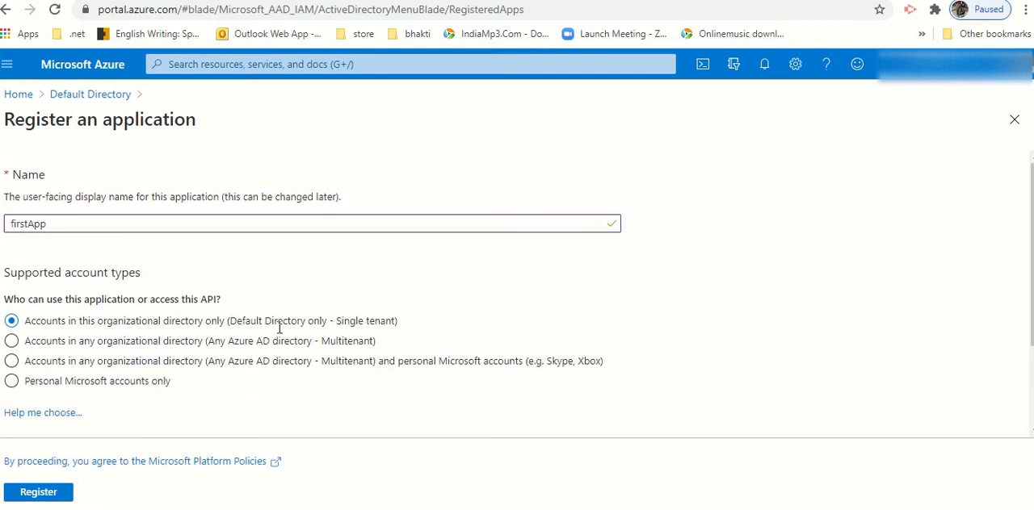
scroll(274, 408, "down", 2)
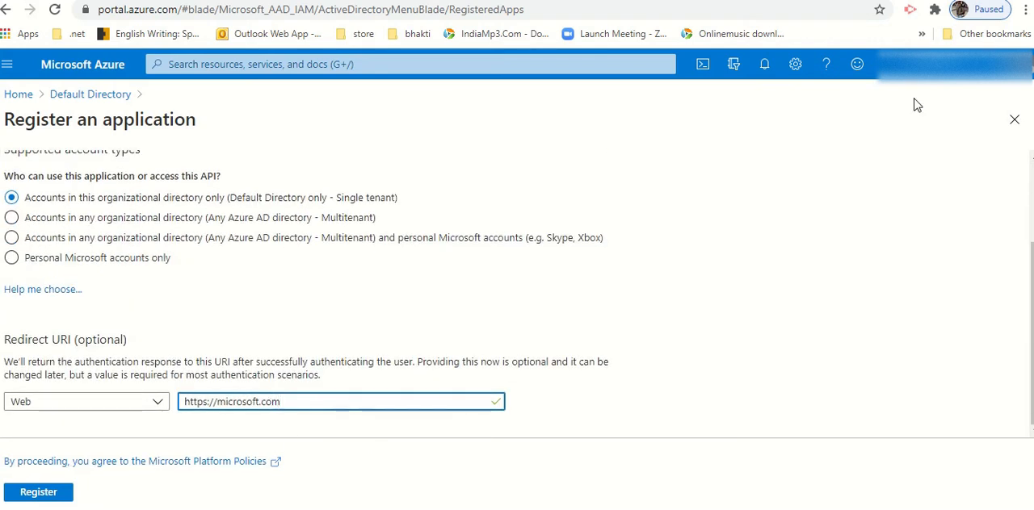
left_click(1015, 120)
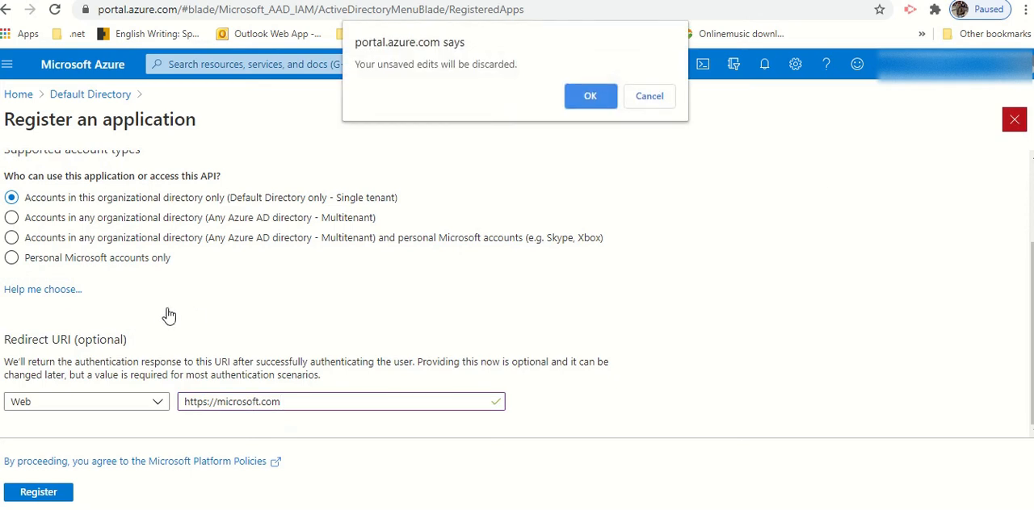
left_click(590, 97)
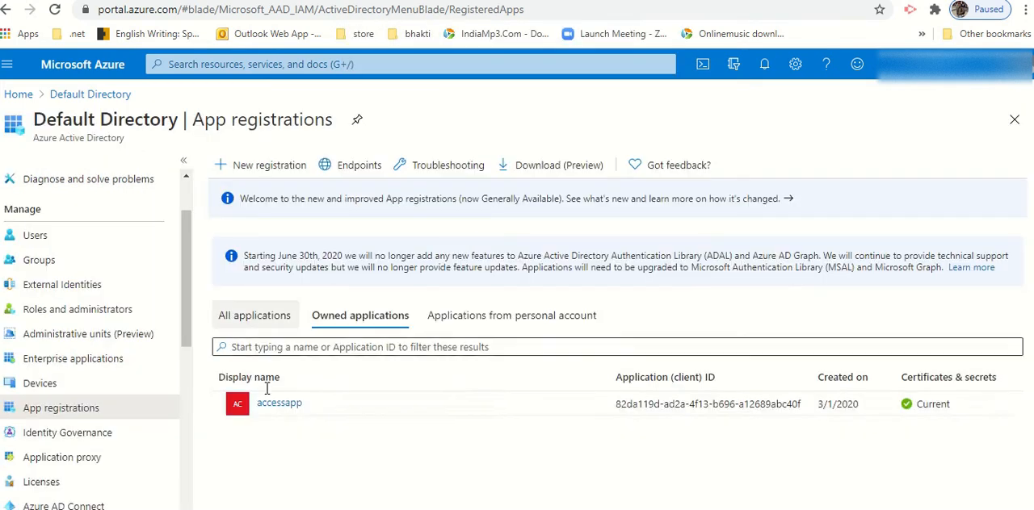
Step: Open the existing accessapp registration, and return to the storage deployment to open the deployed adlsgen2ash resource
left_click(279, 406)
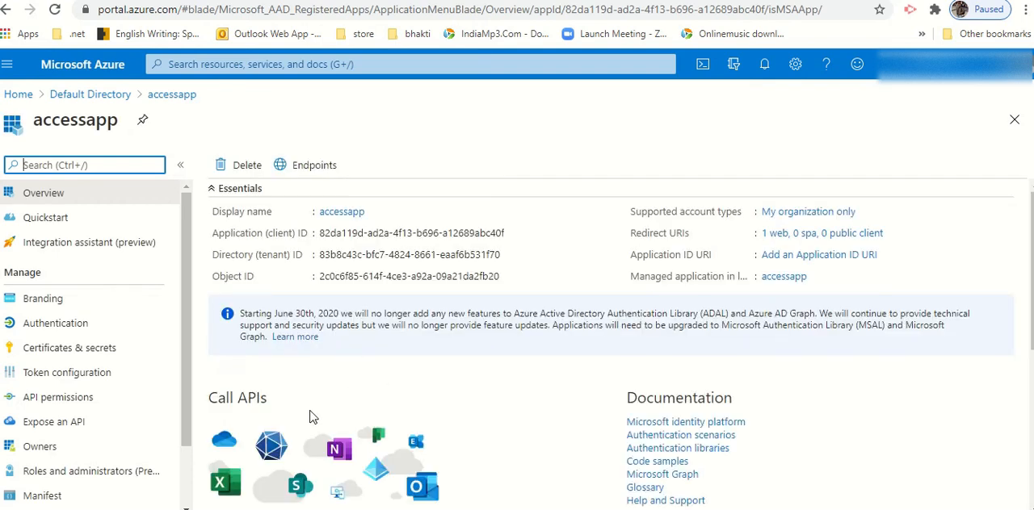
left_click(53, 1)
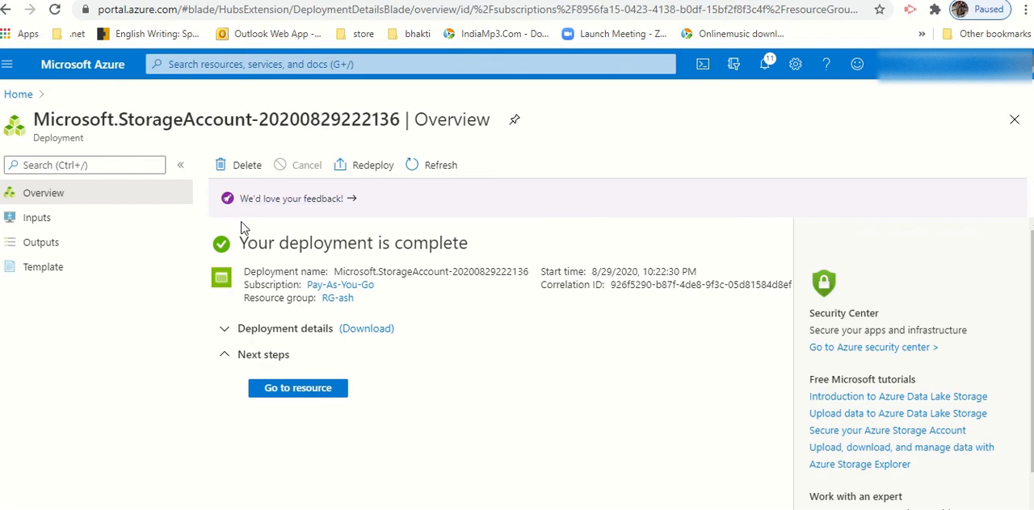
left_click(315, 401)
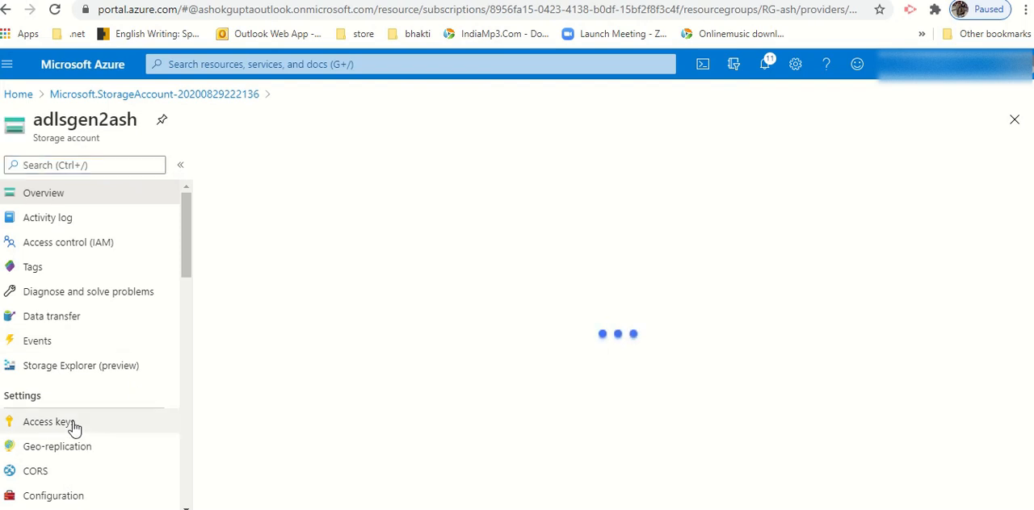
Step: Create a private container named bronze in the adlsgen2ash storage account
scroll(436, 388, "down", 1)
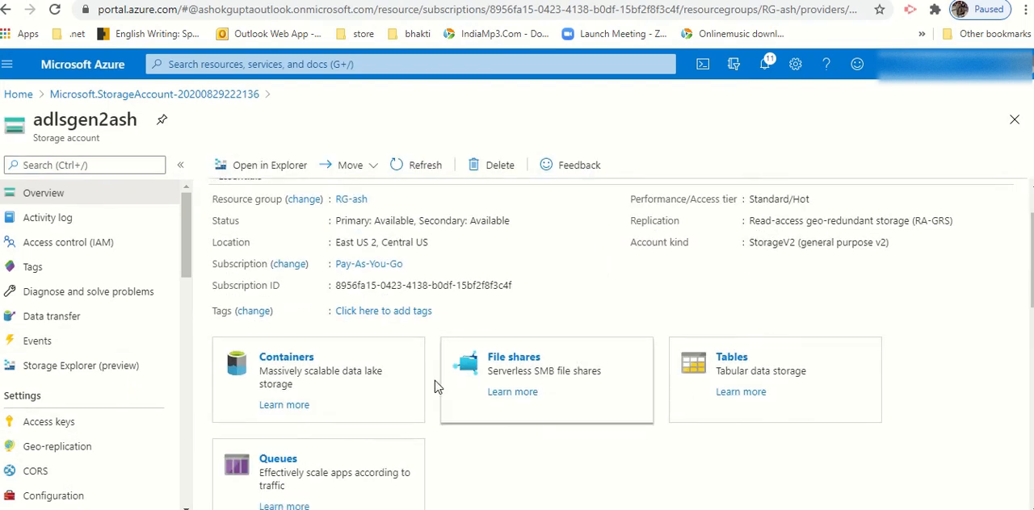
scroll(692, 347, "down", 2)
scroll(579, 346, "up", 2)
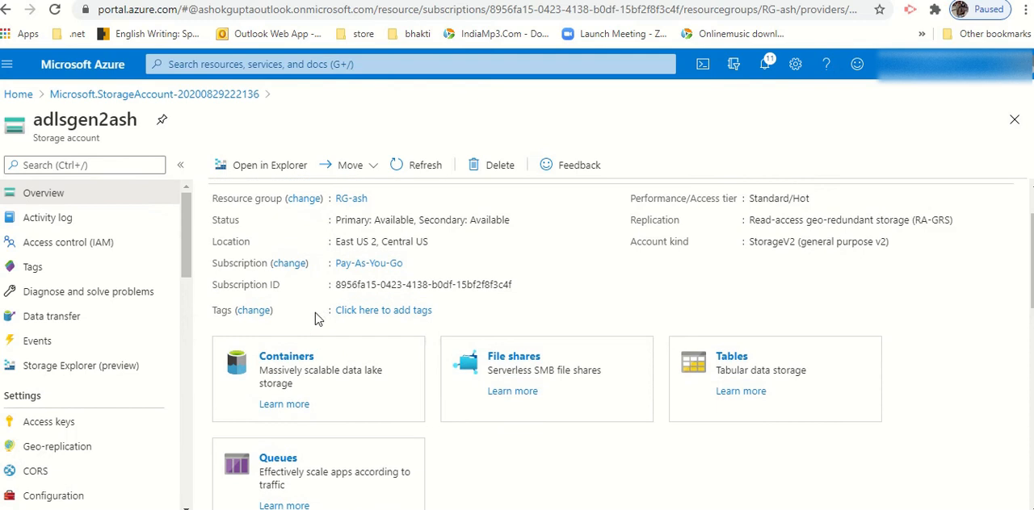
left_click(286, 358)
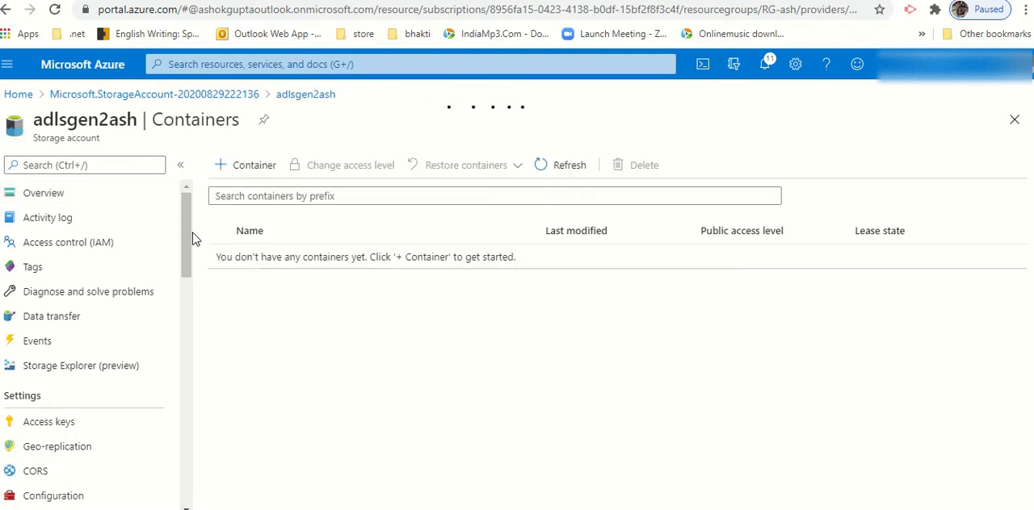
left_click(241, 166)
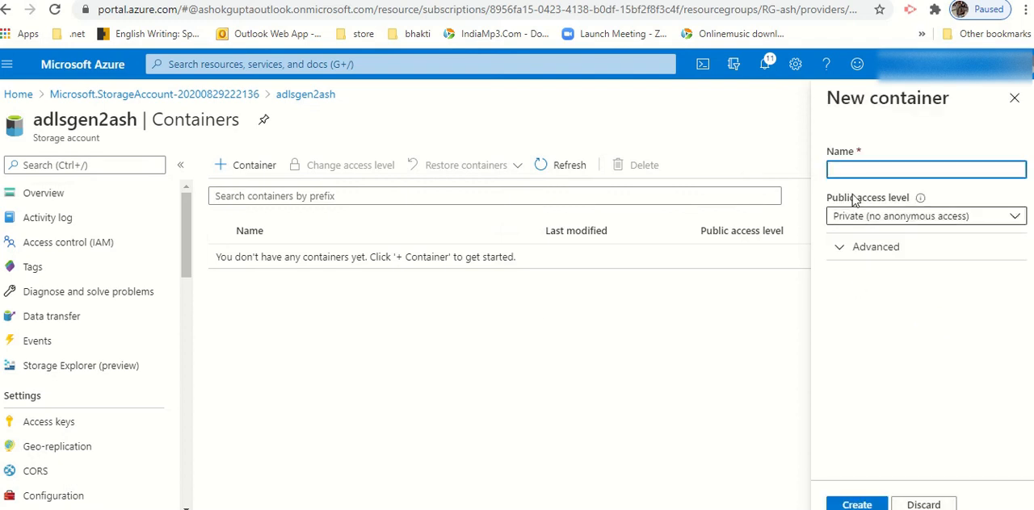
type("bron")
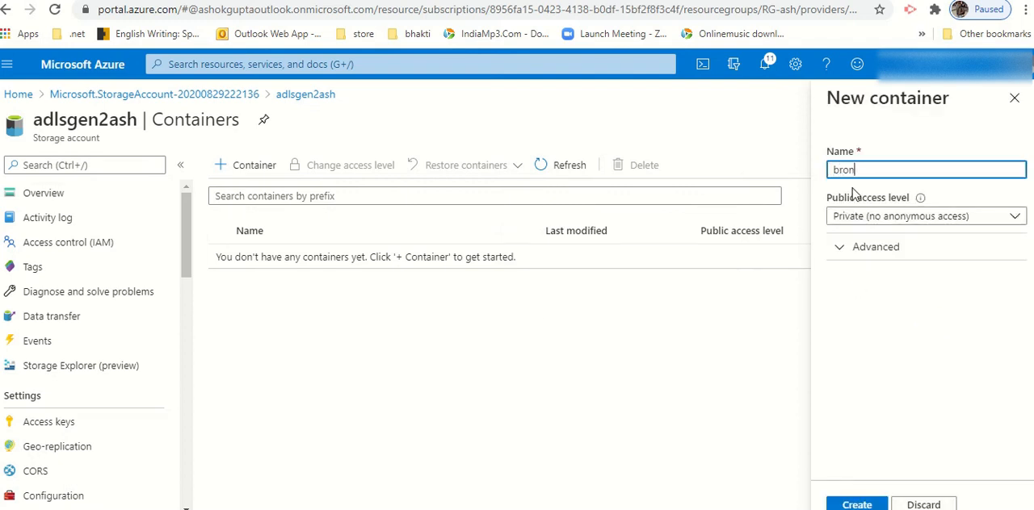
type("ze")
left_click(857, 505)
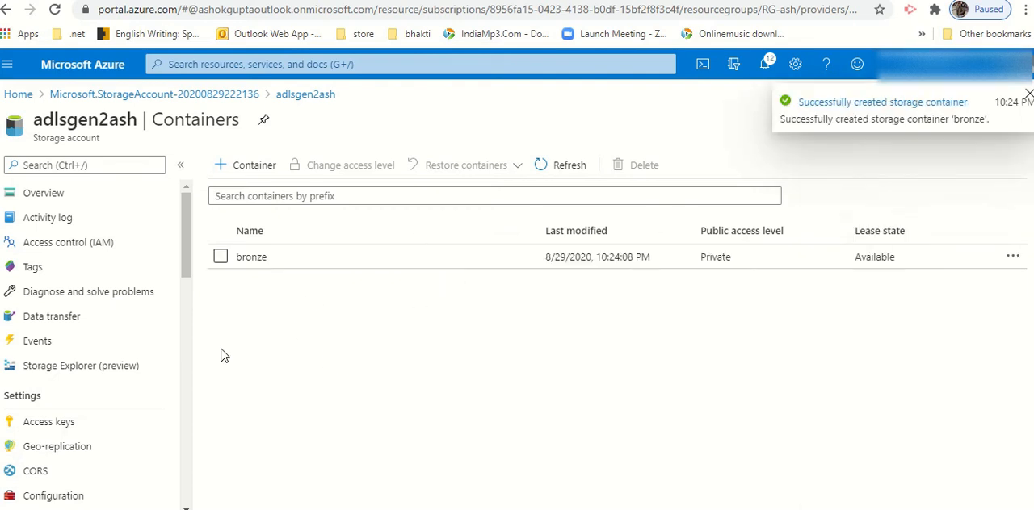
Step: Open the bronze container in the storage account's Storage Explorer (preview)
left_click(92, 372)
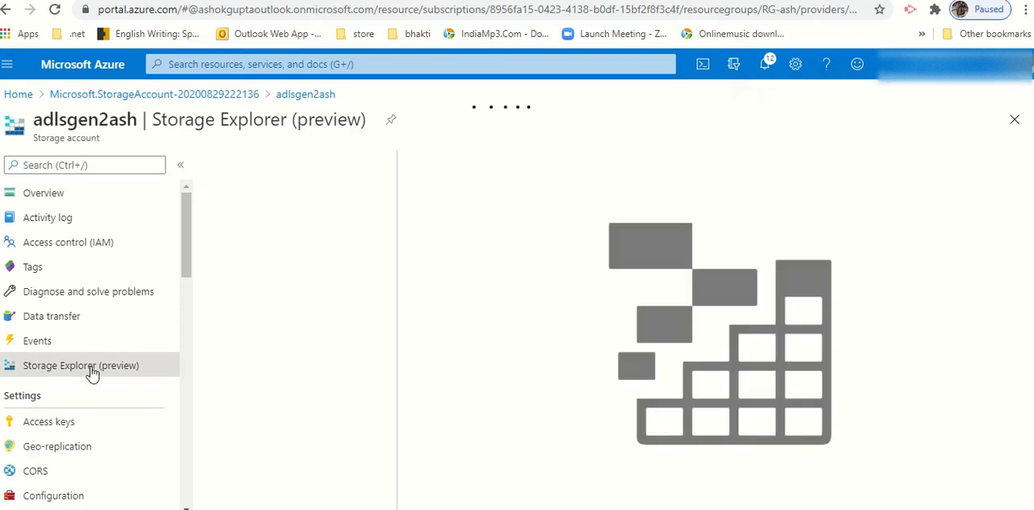
left_click(207, 191)
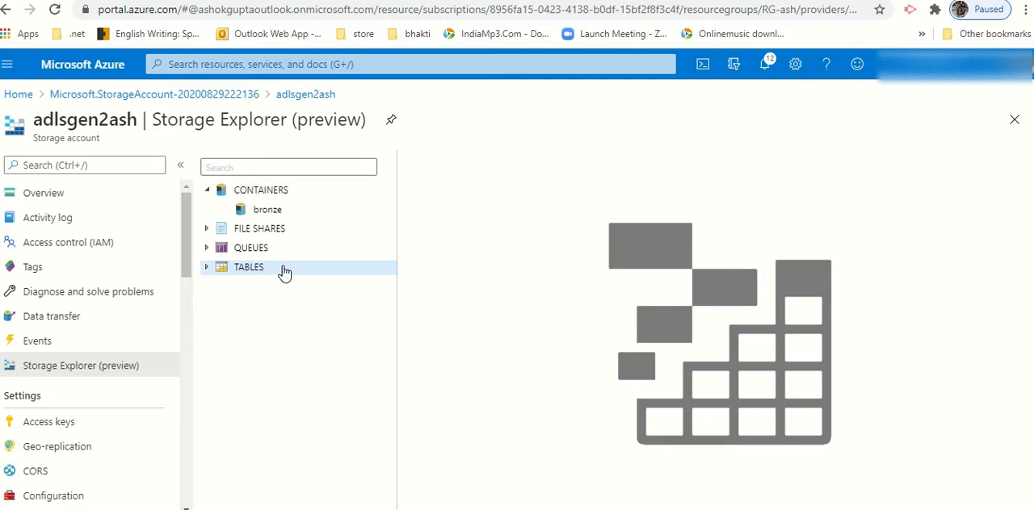
left_click(257, 212)
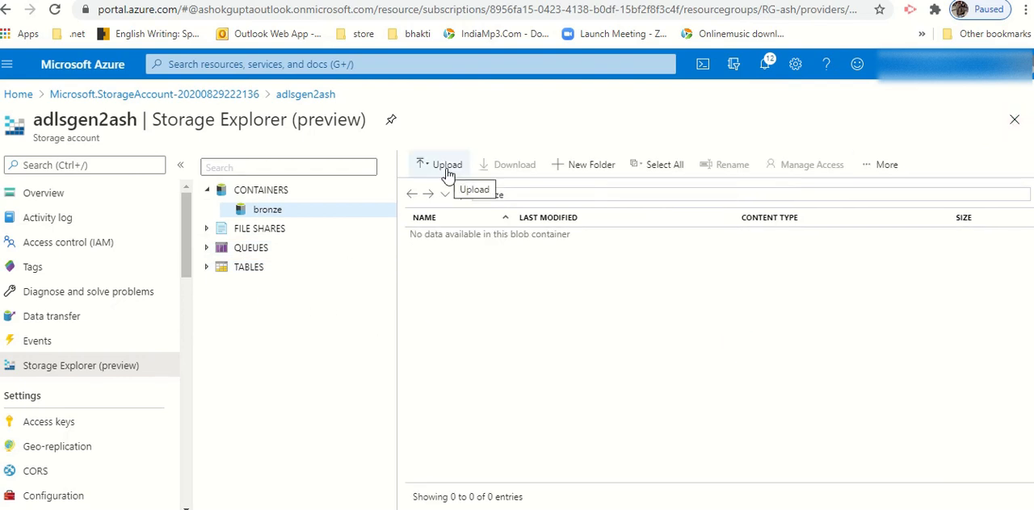
Step: Switch to the portal session with accessapp and open the Pay-As-You-Go subscription's complete access details from its My permissions page
left_click(83, 95)
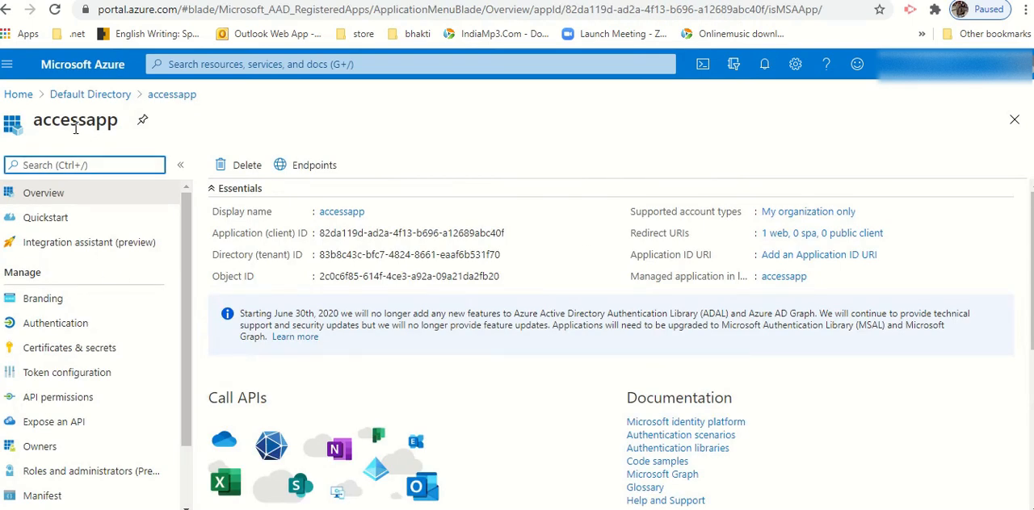
double_click(73, 122)
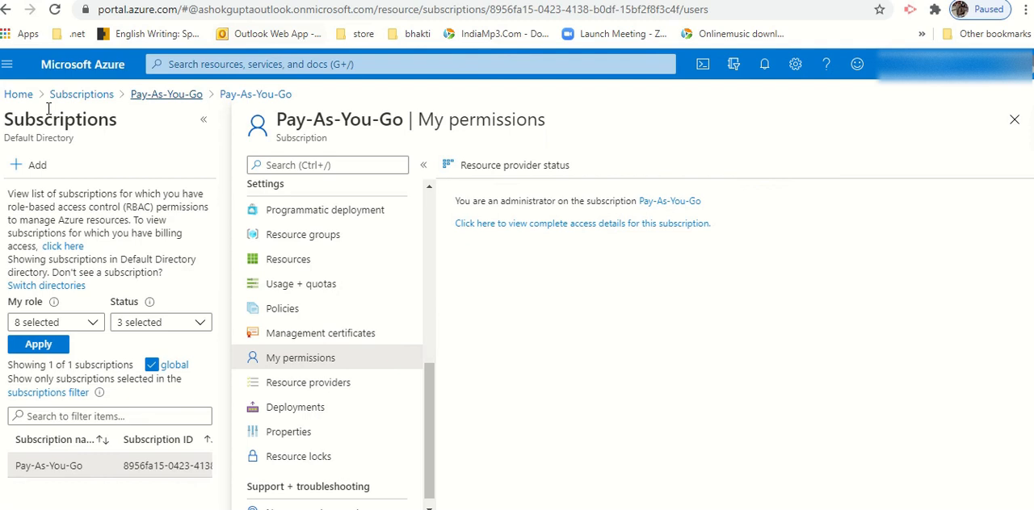
left_click(24, 95)
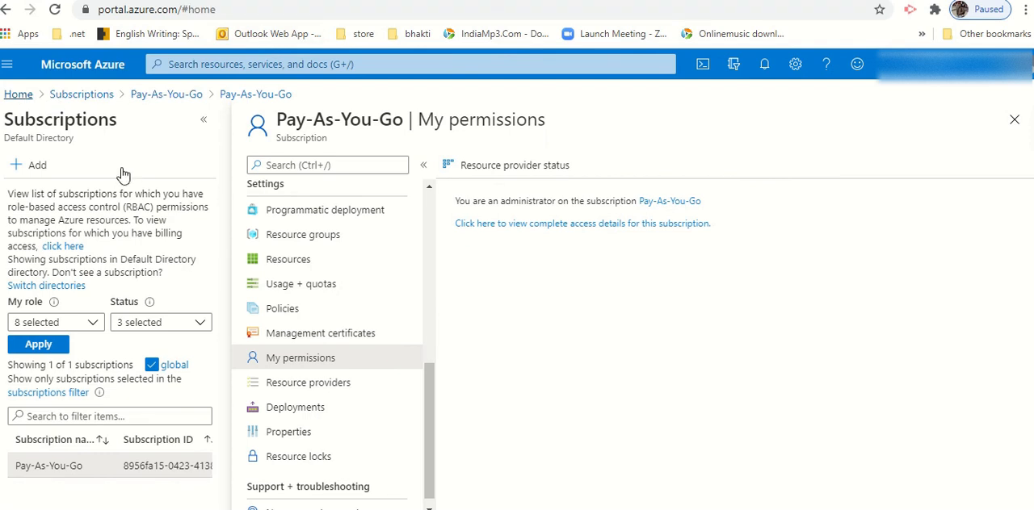
left_click(223, 168)
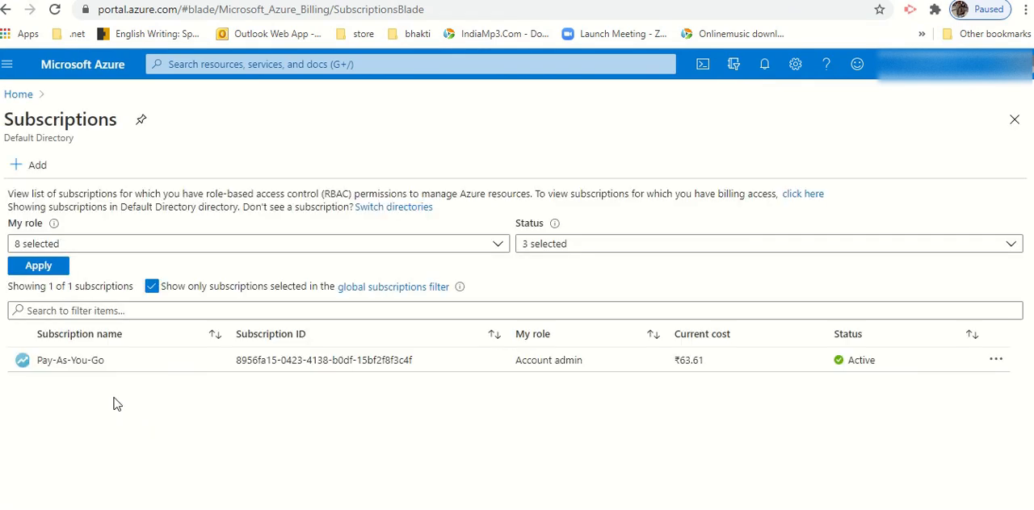
left_click(92, 361)
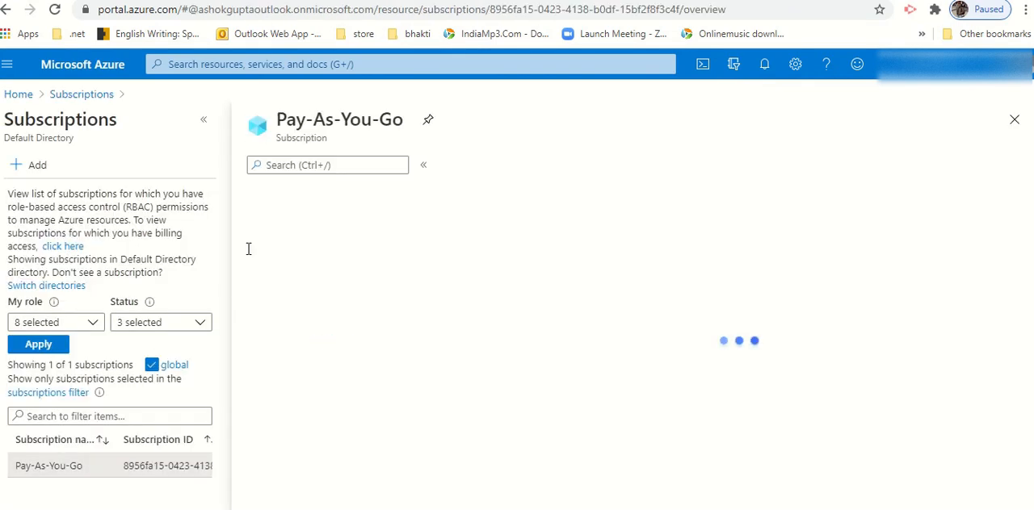
scroll(311, 394, "down", 5)
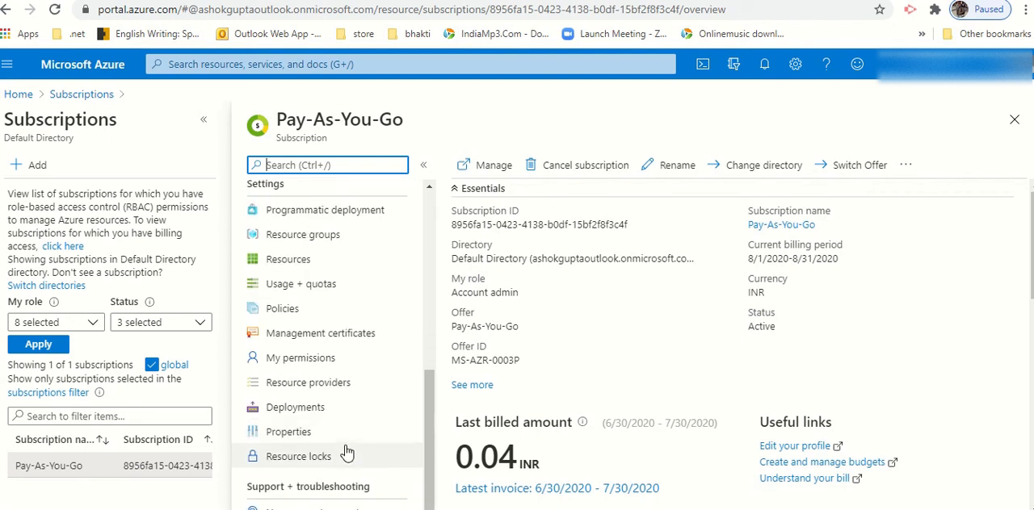
left_click(297, 359)
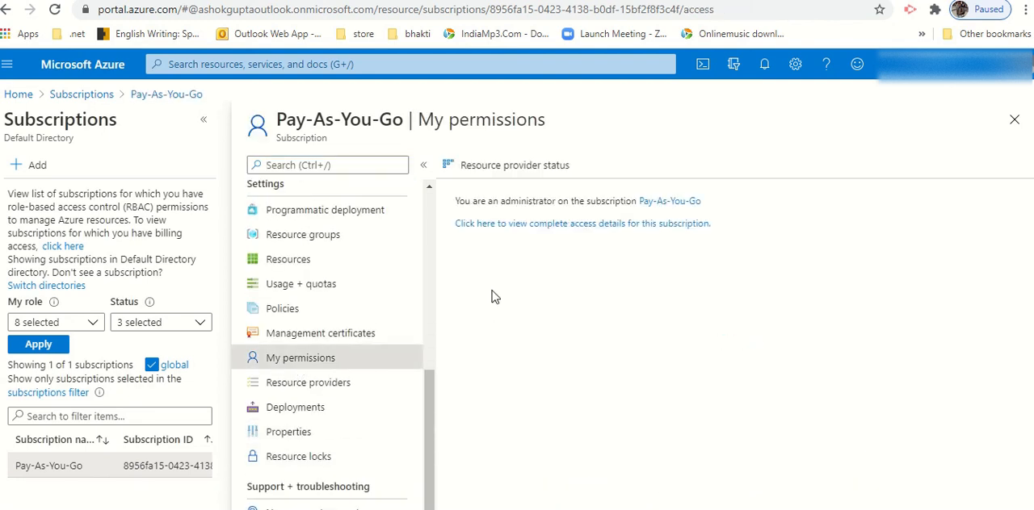
left_click(582, 226)
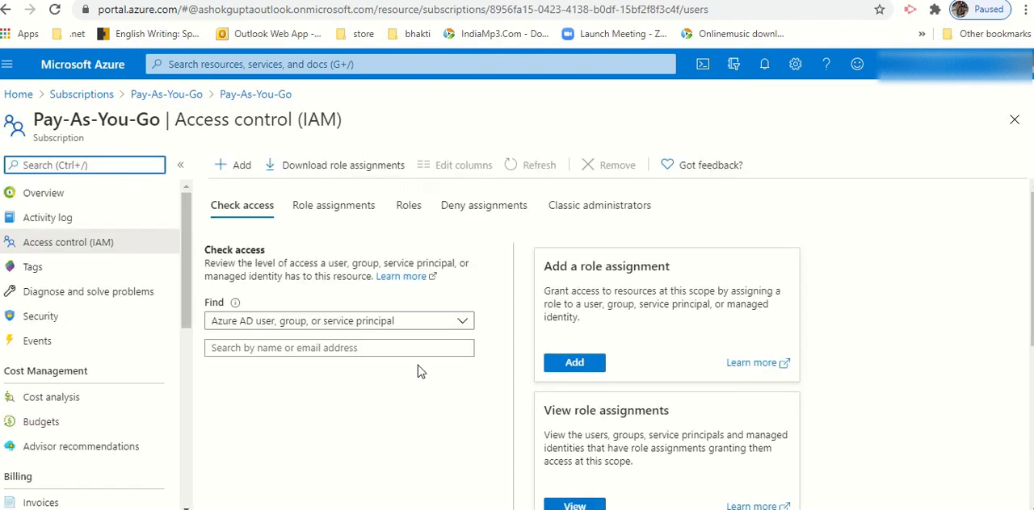
Step: Start a new role assignment on the Pay-As-You-Go subscription and choose the Storage Blob Data Reader role
left_click(576, 364)
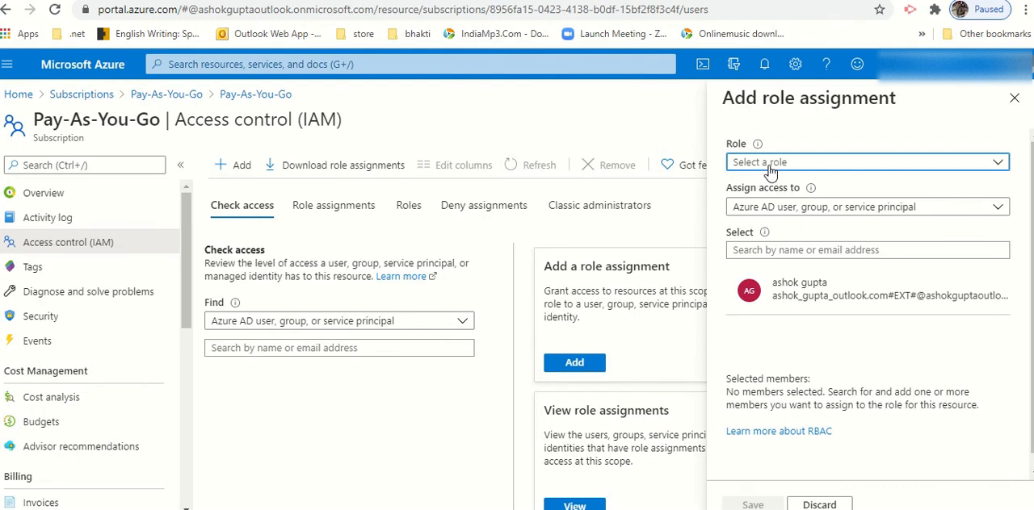
left_click(1000, 166)
left_click_drag(998, 193, 987, 322)
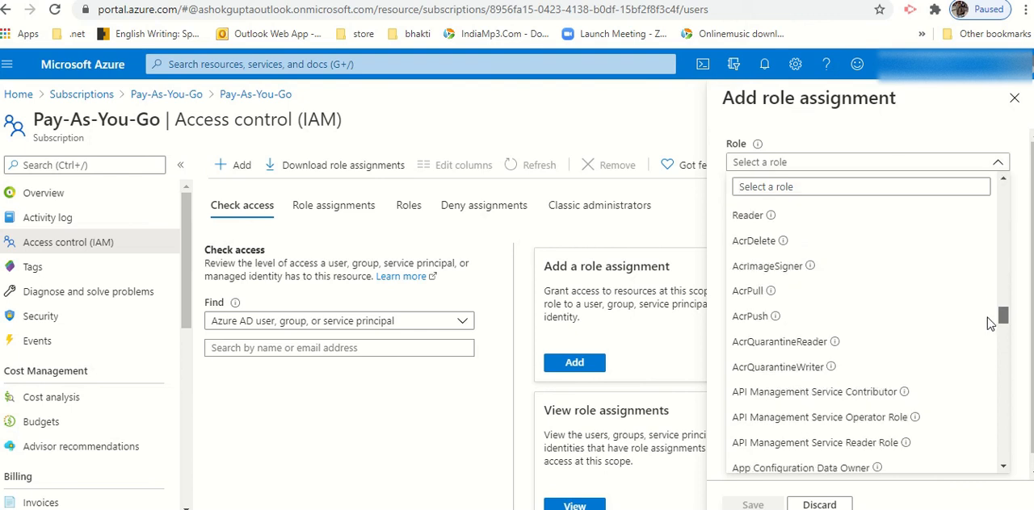
left_click(750, 186)
type("s")
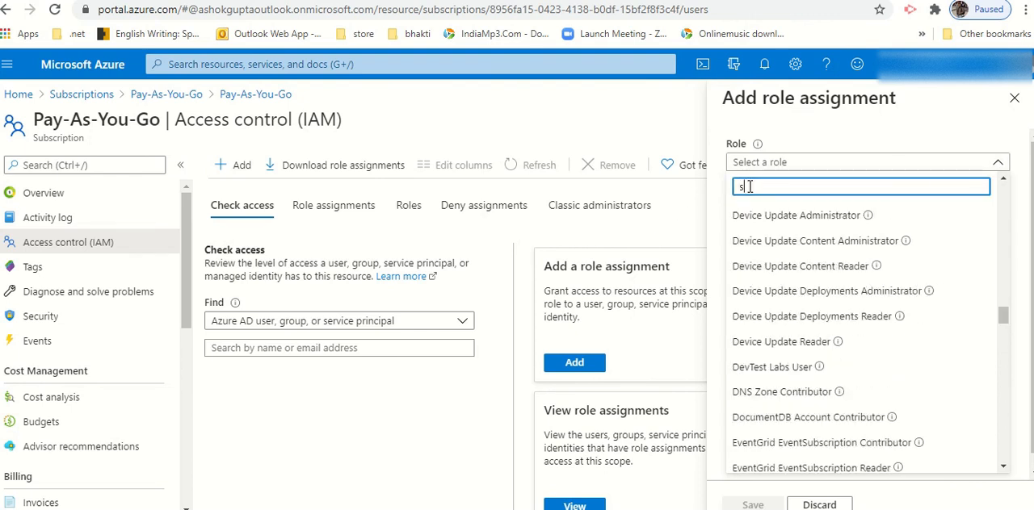
type("tor")
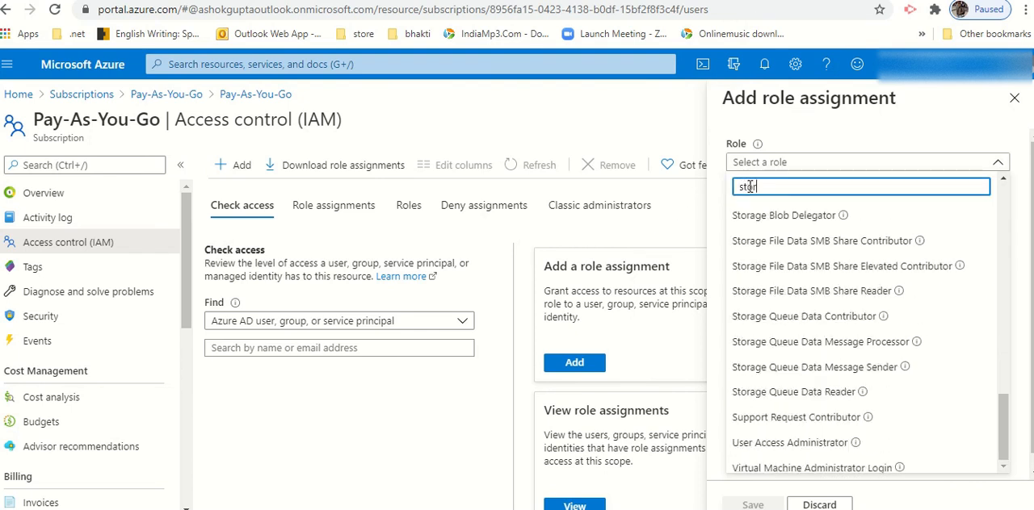
type("age")
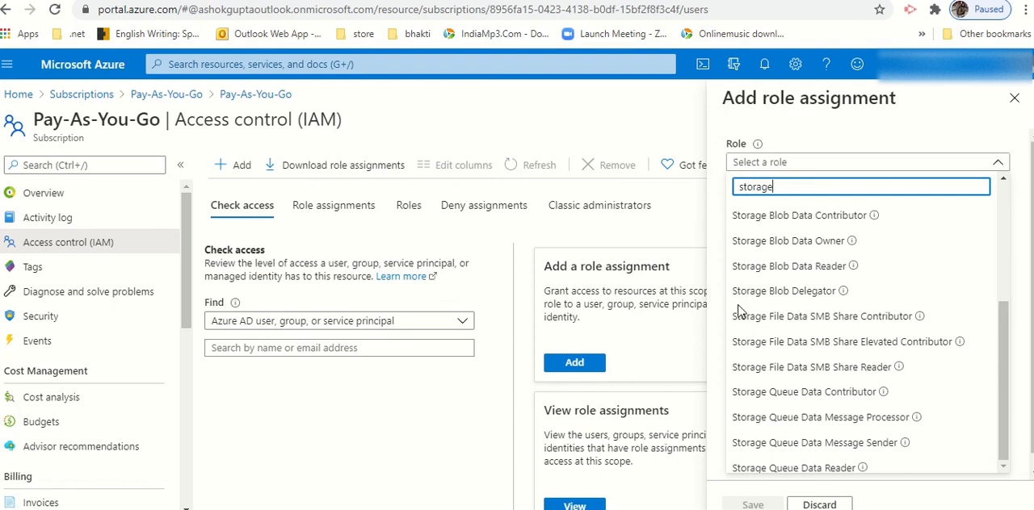
left_click(803, 273)
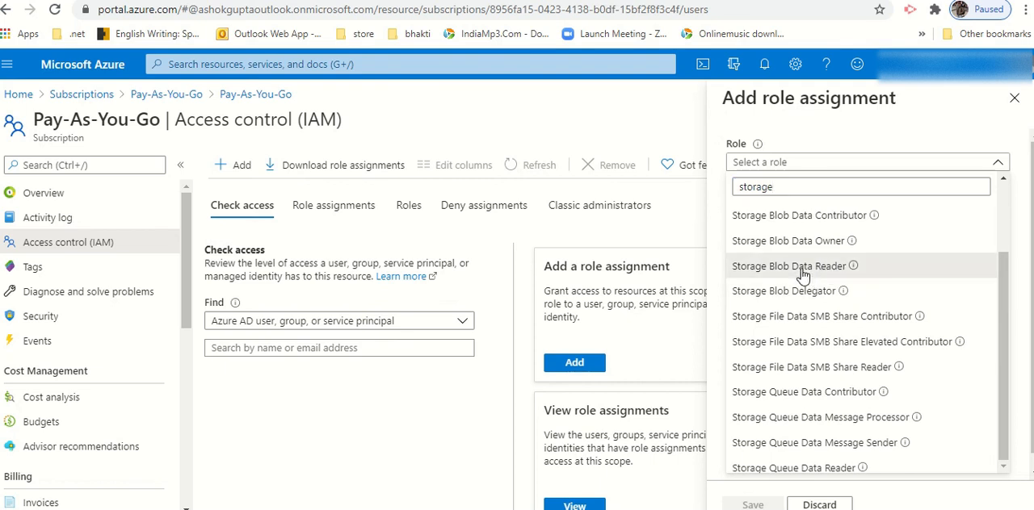
Step: Try to assign the Storage Blob Data Reader role to accessapp, and dismiss the notification
left_click(821, 252)
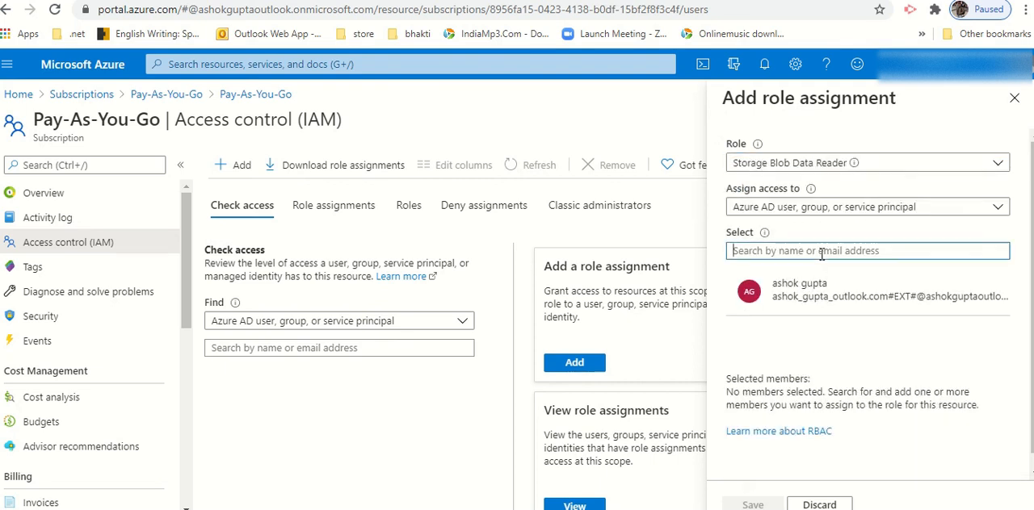
type("acc")
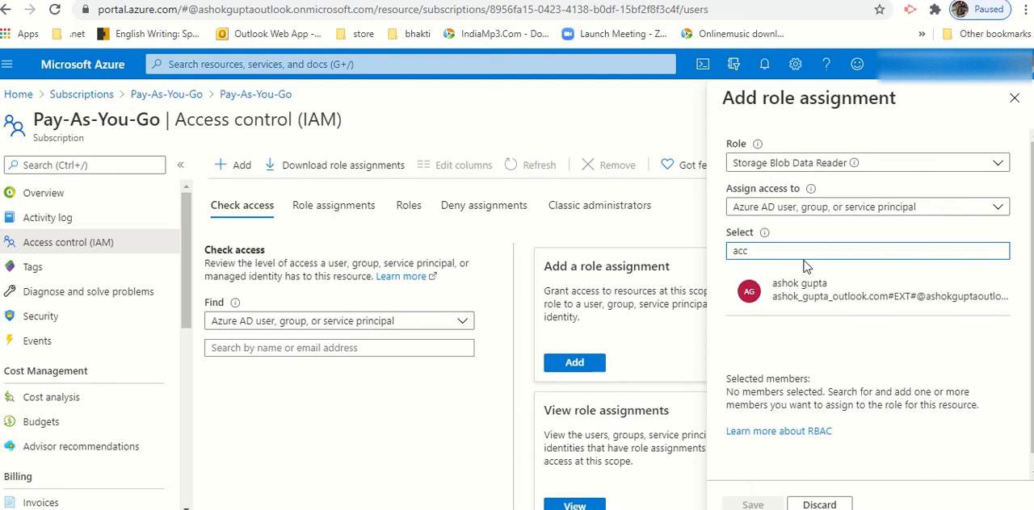
type("e")
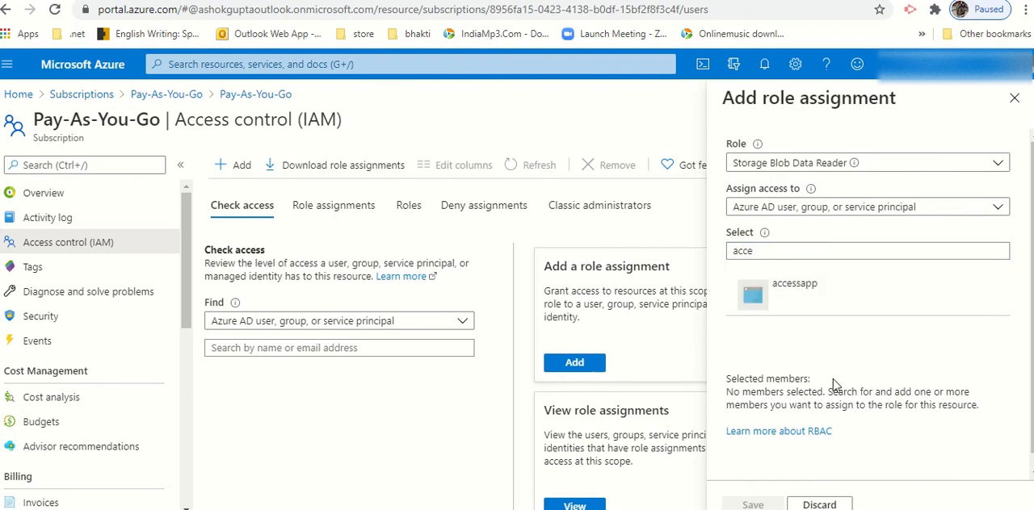
left_click(801, 298)
left_click(753, 504)
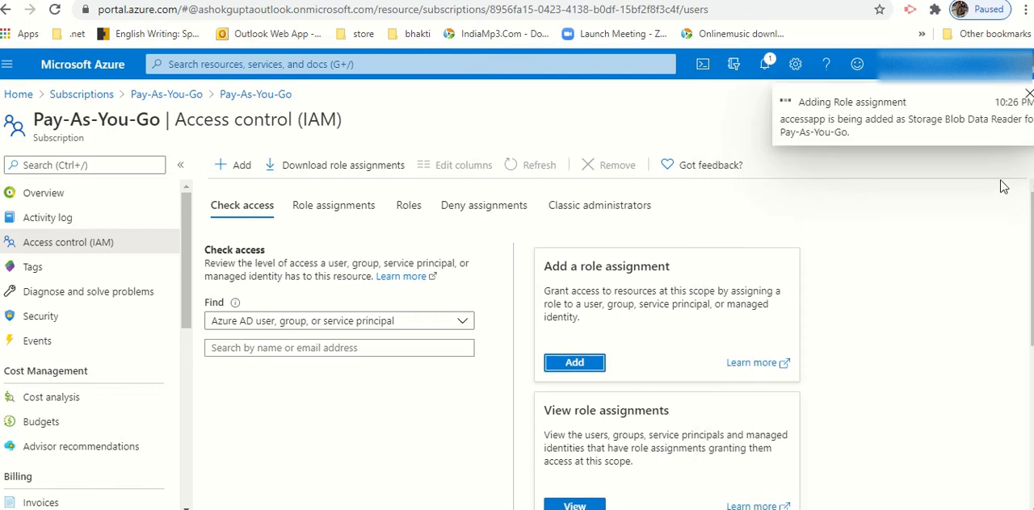
left_click(1028, 94)
Step: Check the role assignments that accessapp holds on the Pay-As-You-Go subscription, and close the list
left_click(314, 349)
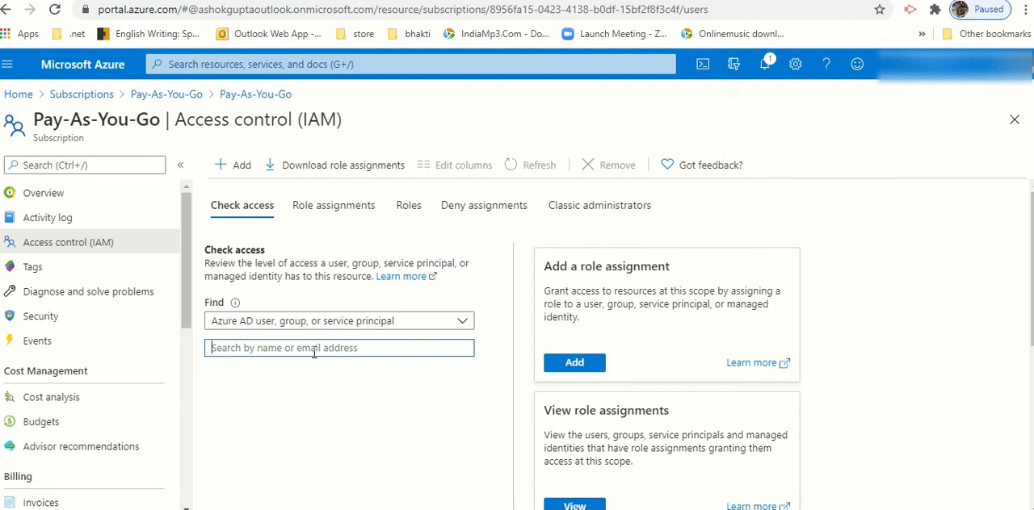
type("access")
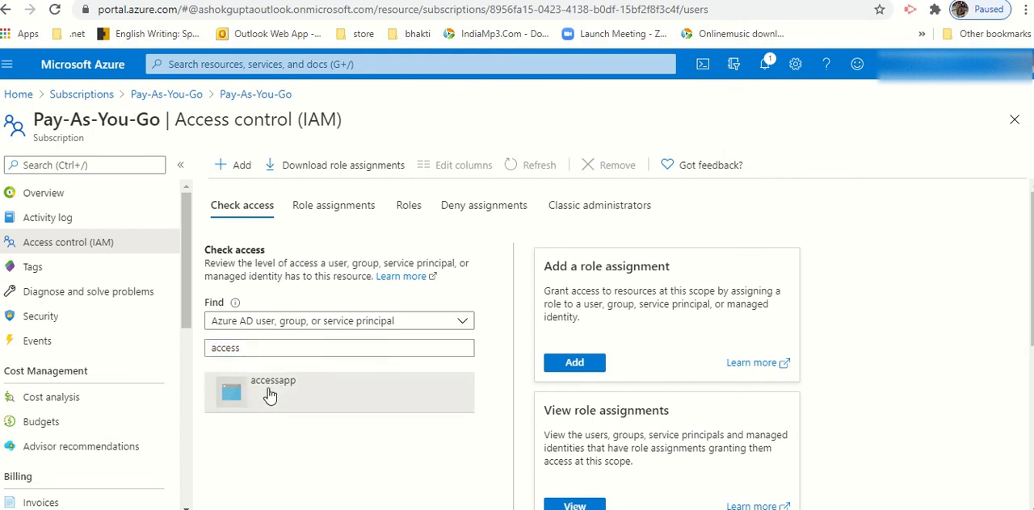
left_click(270, 394)
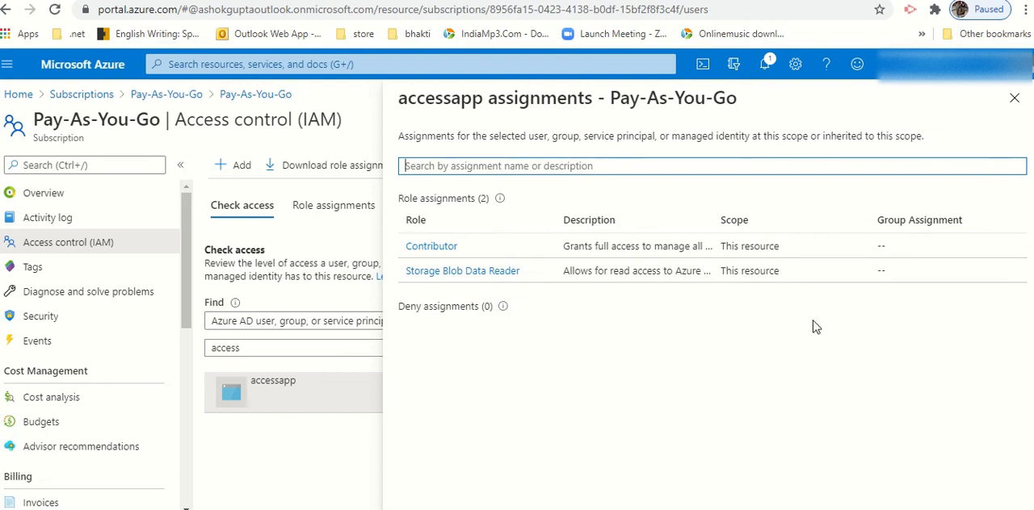
left_click(1014, 98)
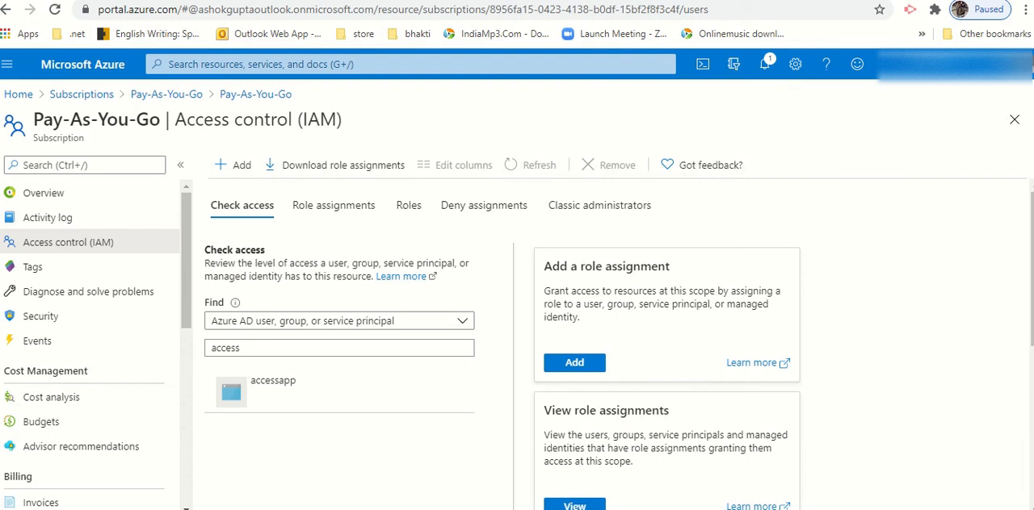
Step: Check the role assignments that accessapp holds on the adlsgen2ash storage account, and close the list
key("ctrl+Tab")
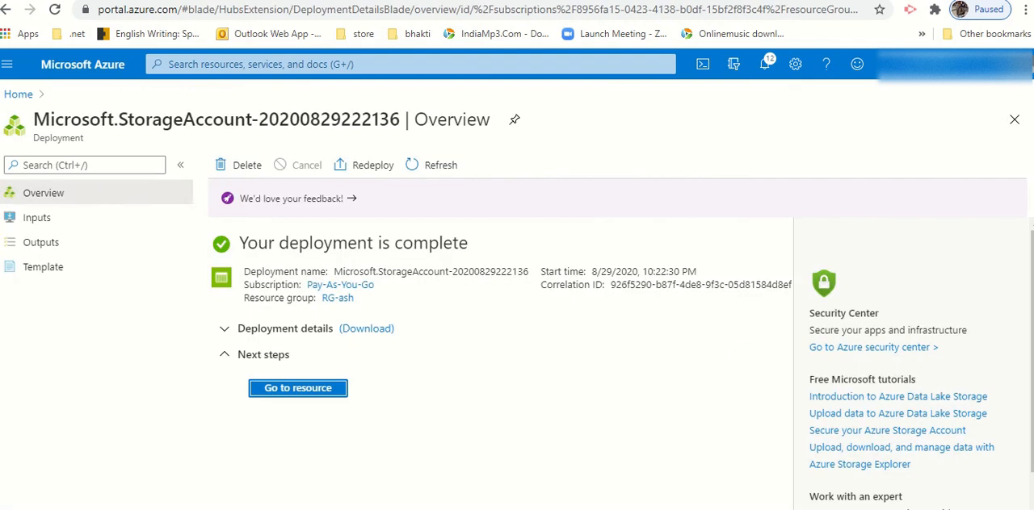
left_click(292, 391)
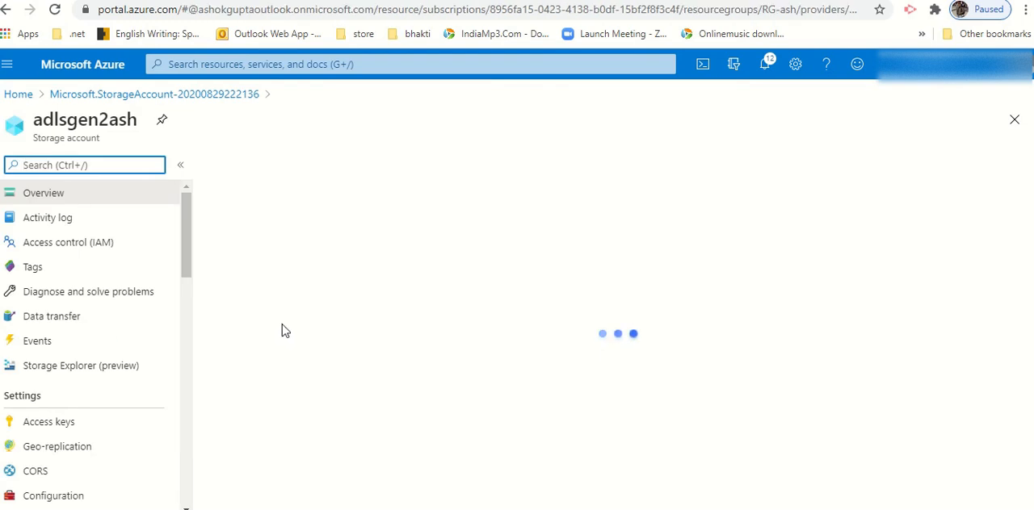
left_click(71, 244)
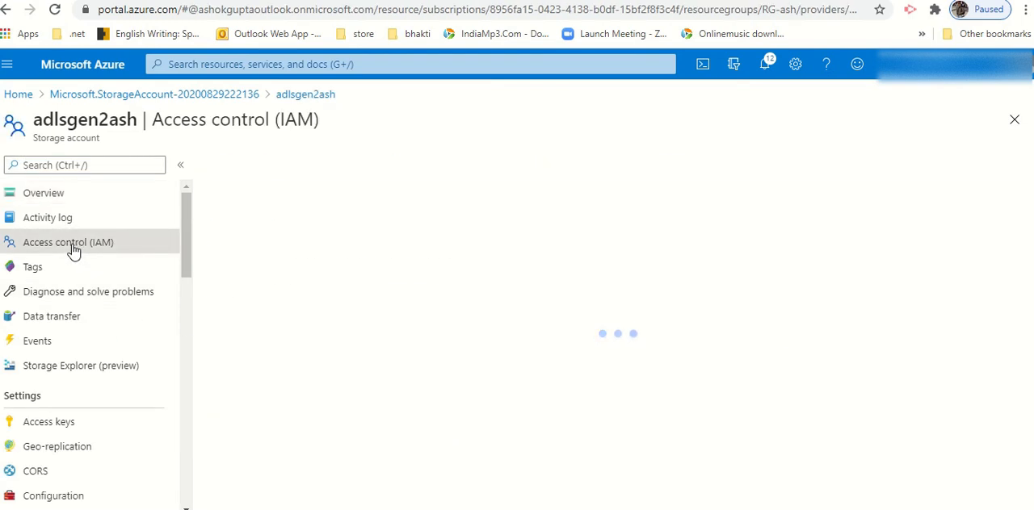
left_click(248, 348)
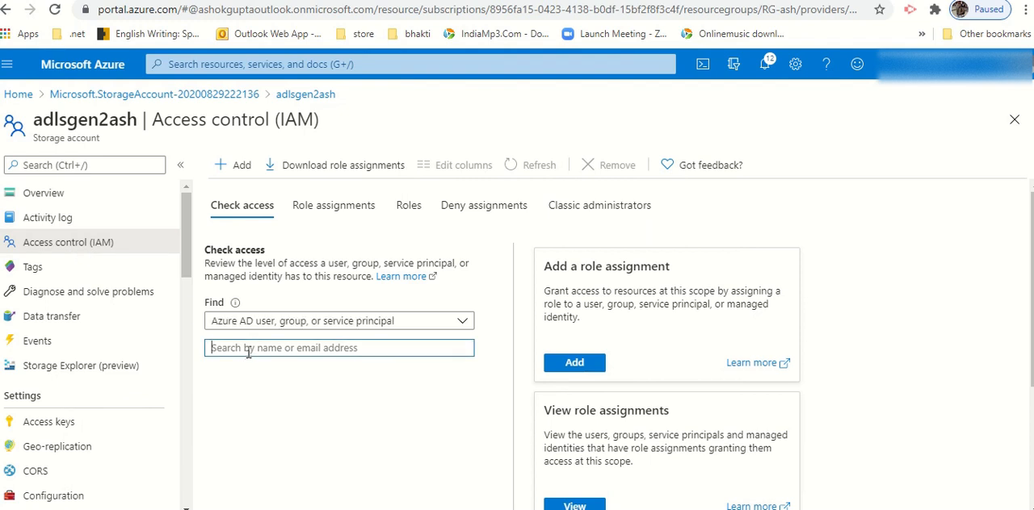
type("access")
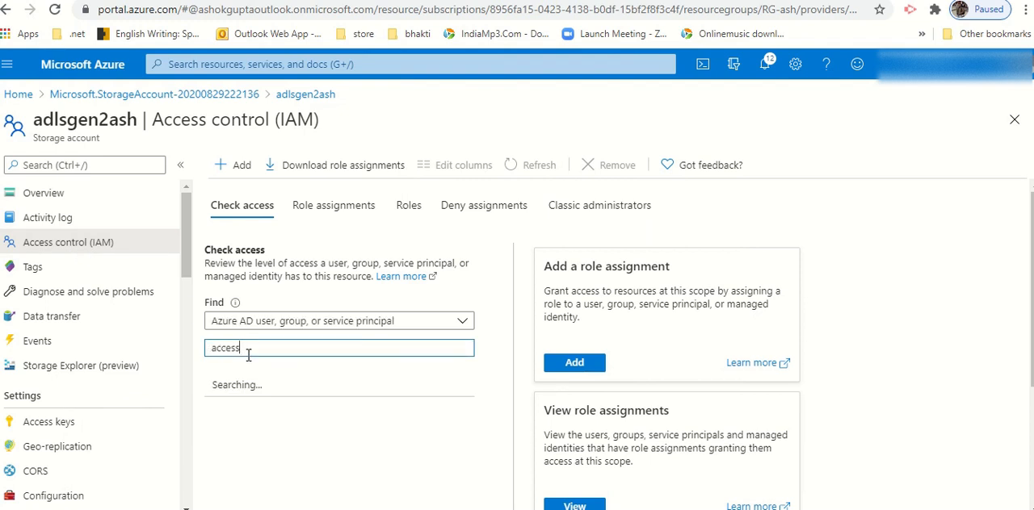
left_click(246, 393)
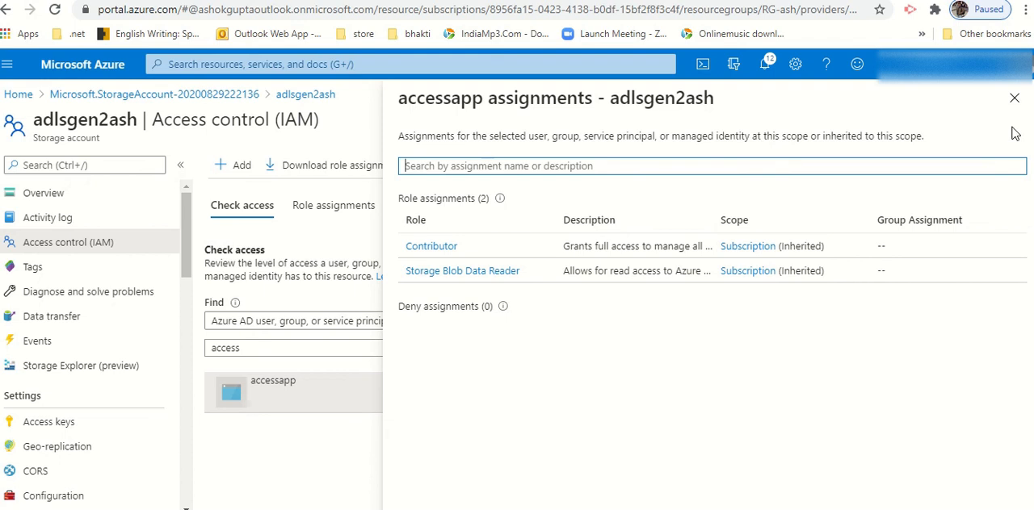
left_click(1012, 98)
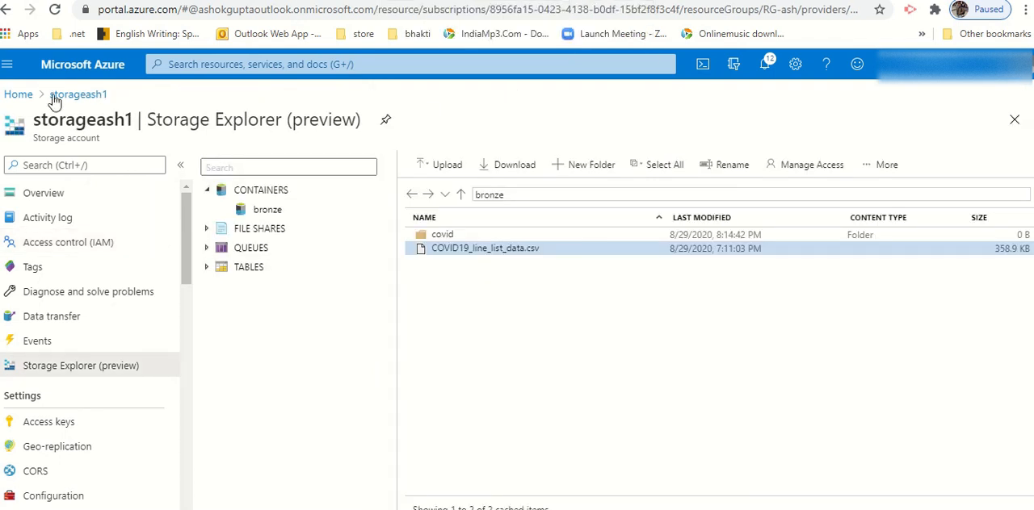
Step: Open the bronze container of the storageash1 storage account in Storage Explorer
left_click(18, 95)
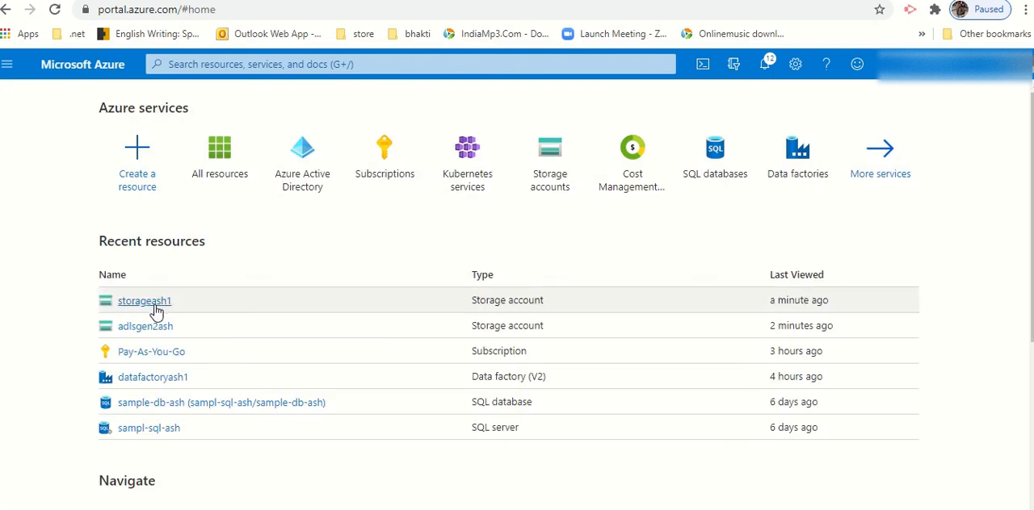
left_click(153, 306)
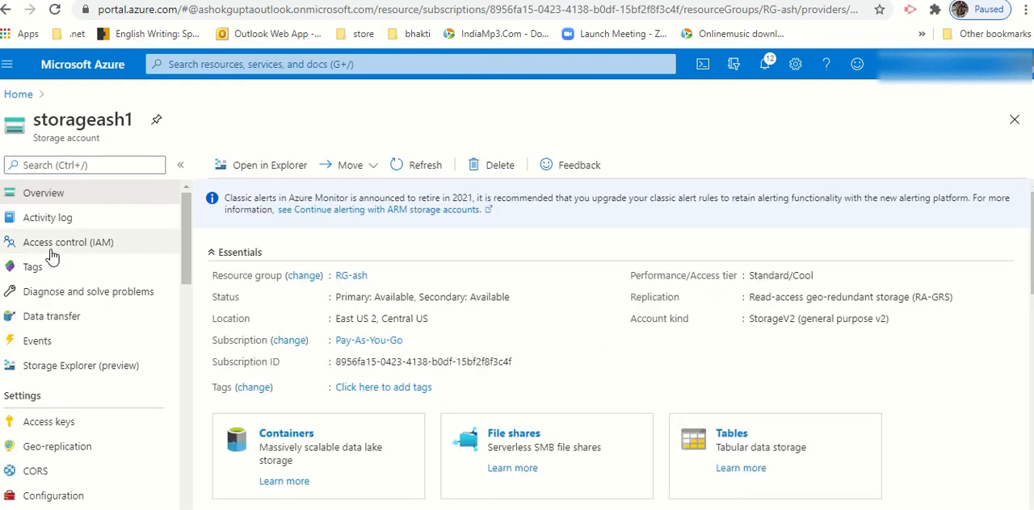
left_click(64, 370)
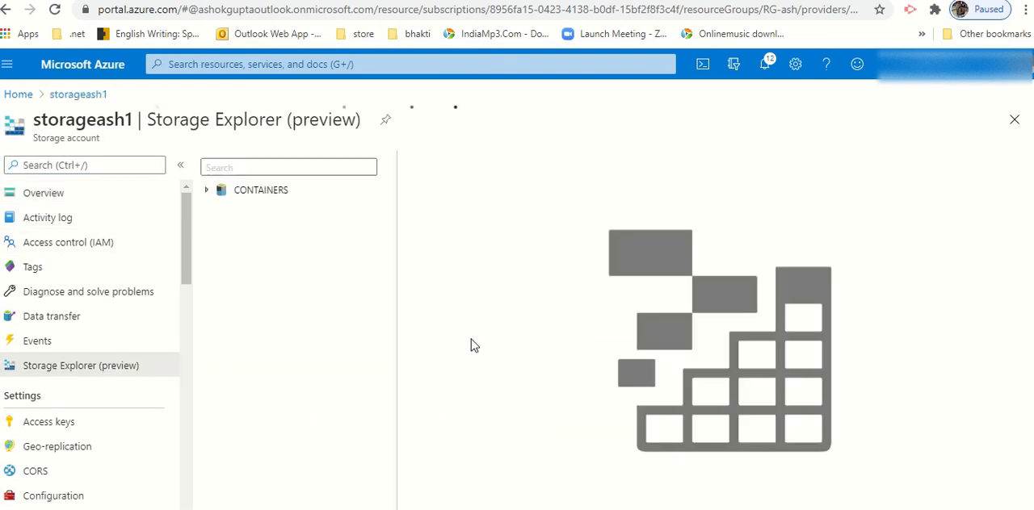
left_click(207, 190)
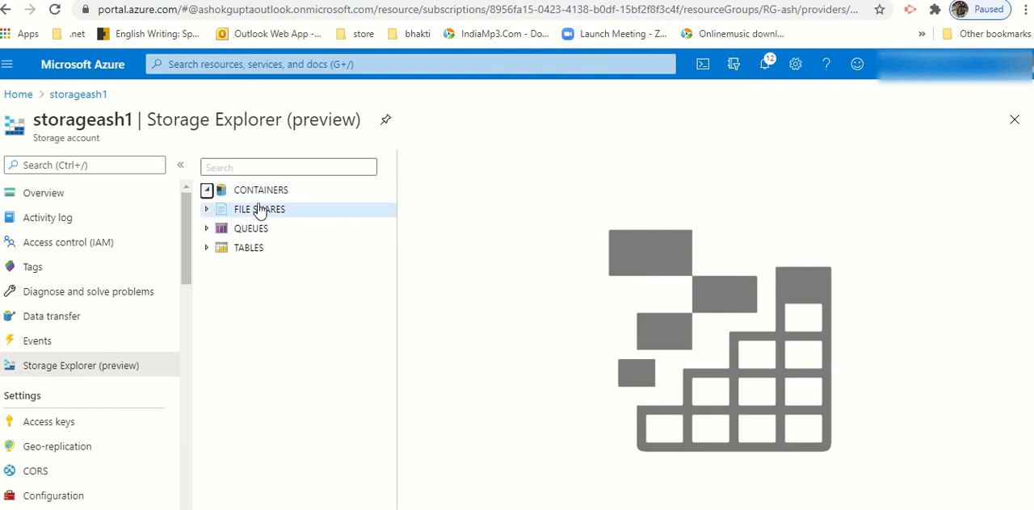
left_click(265, 212)
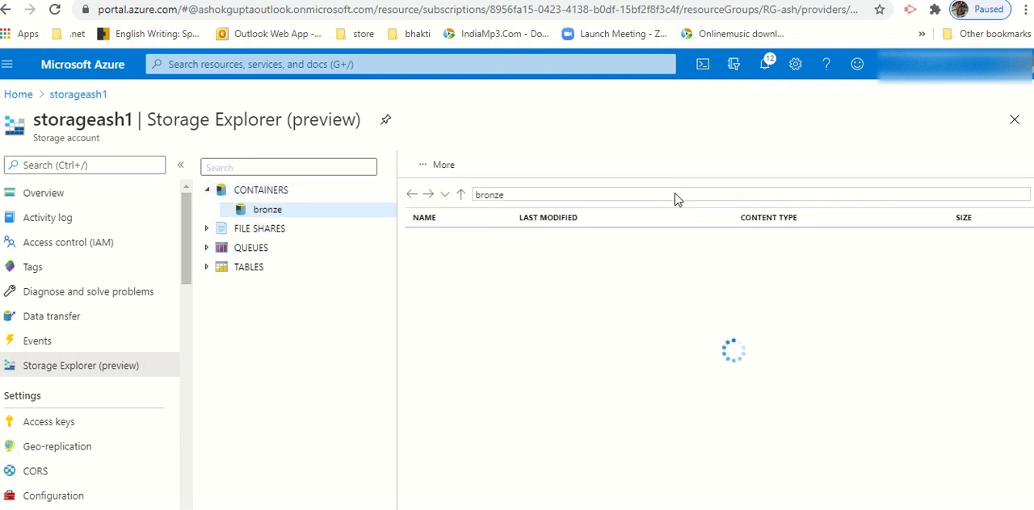
Step: View the access permissions of the covid folder and of COVID19_line_list_data.csv in the bronze container
left_click(638, 234)
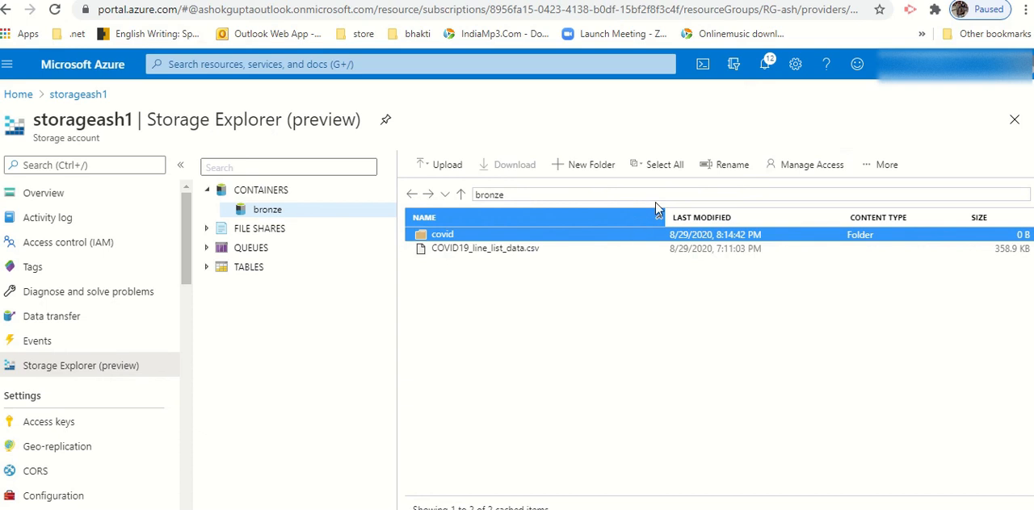
left_click(783, 167)
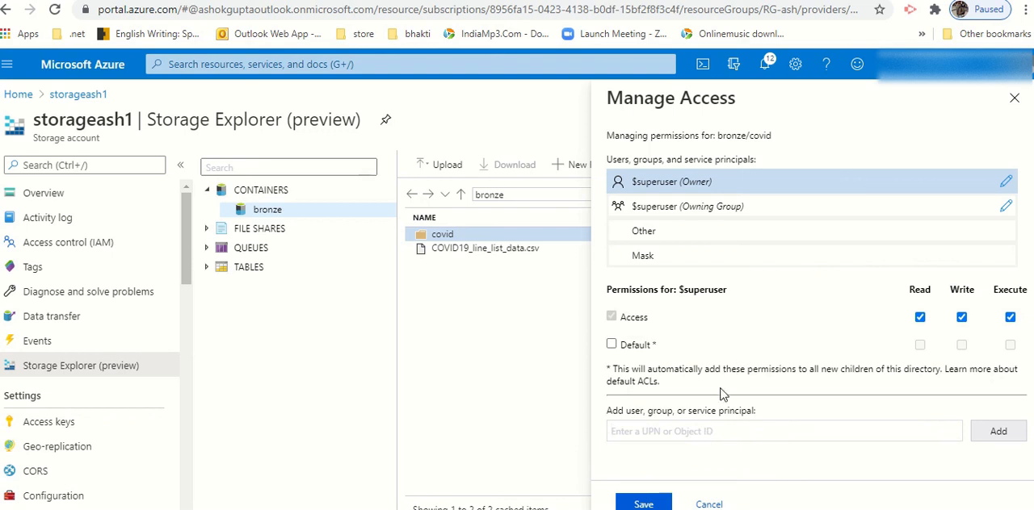
left_click(708, 505)
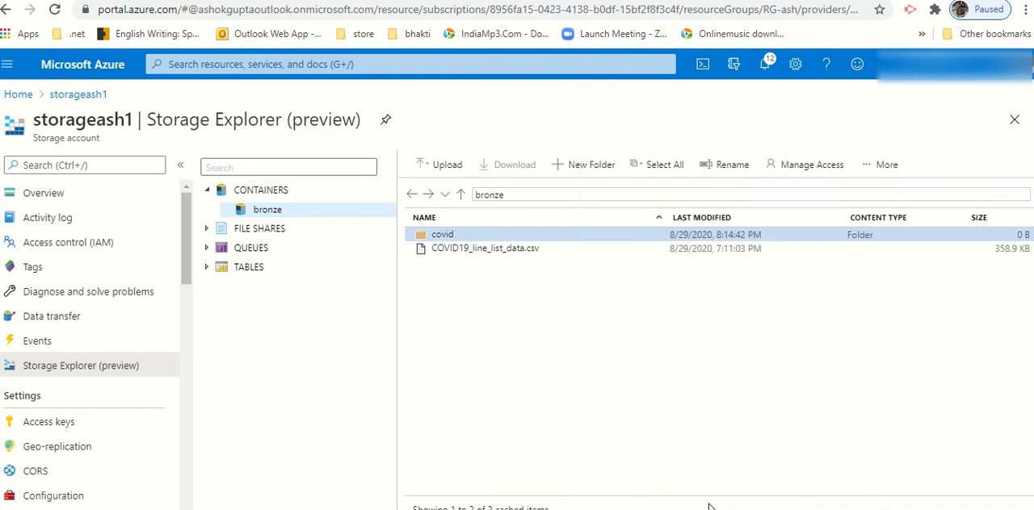
left_click(482, 250)
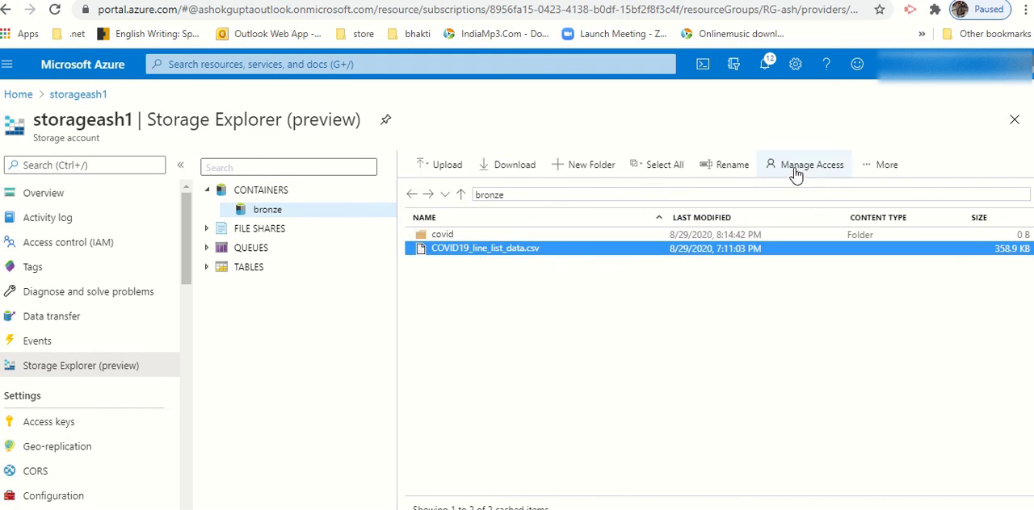
left_click(795, 171)
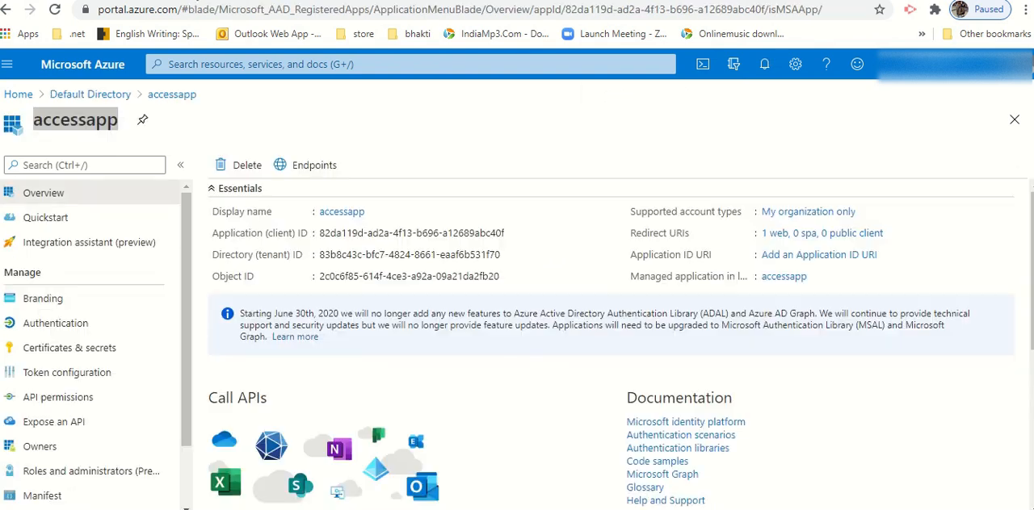
Step: Examine accessapp's application (client) ID and object ID on its registration overview, and close the CSV file's access permissions without saving
double_click(75, 119)
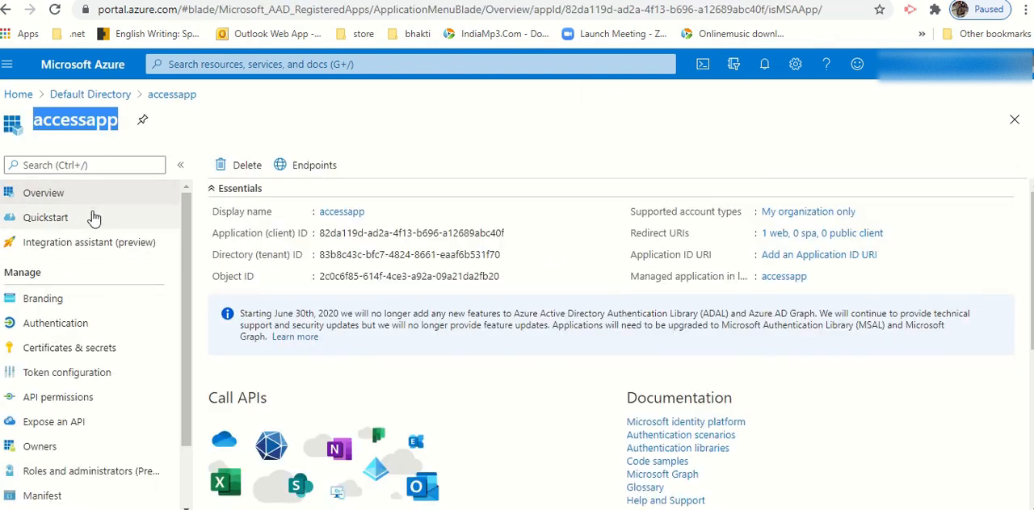
left_click_drag(319, 276, 480, 277)
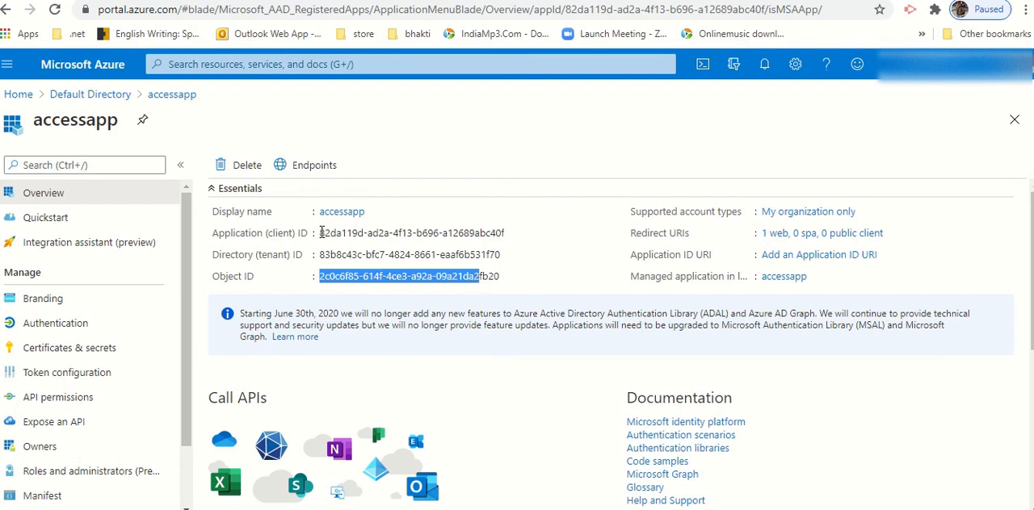
left_click_drag(321, 233, 504, 232)
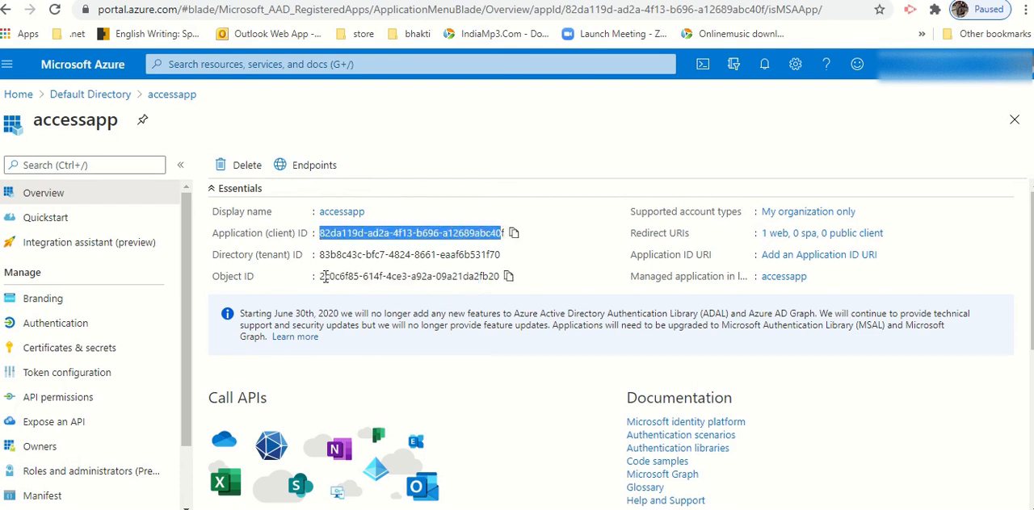
left_click_drag(324, 276, 439, 280)
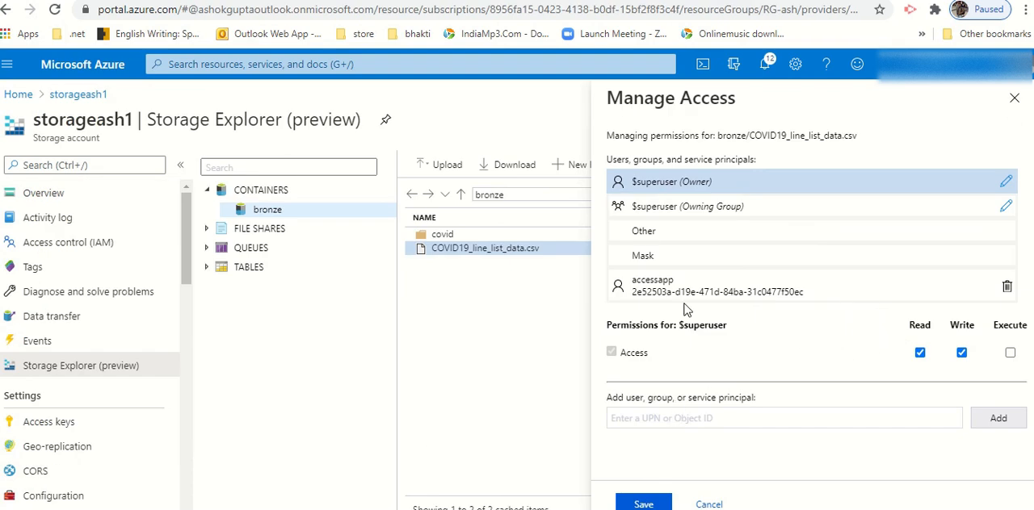
left_click(709, 505)
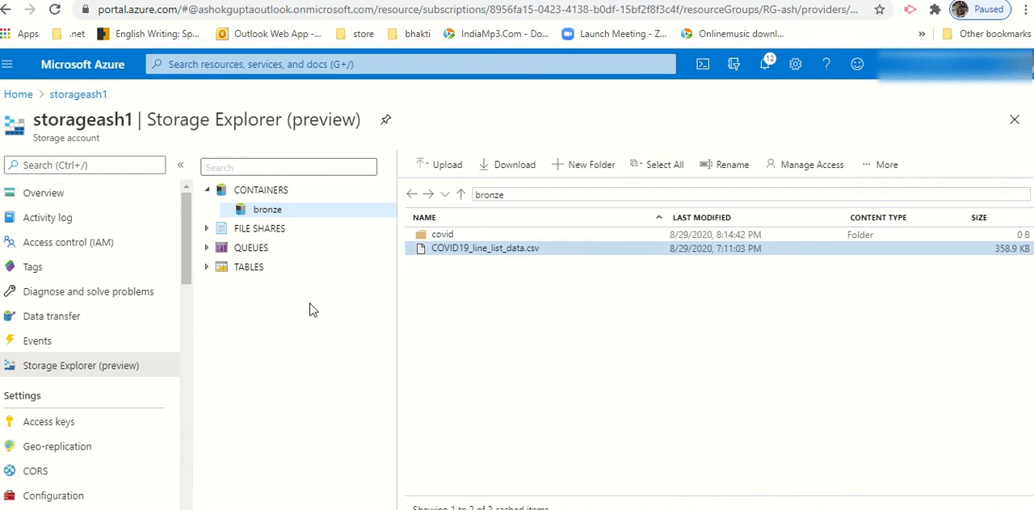
left_click(282, 275)
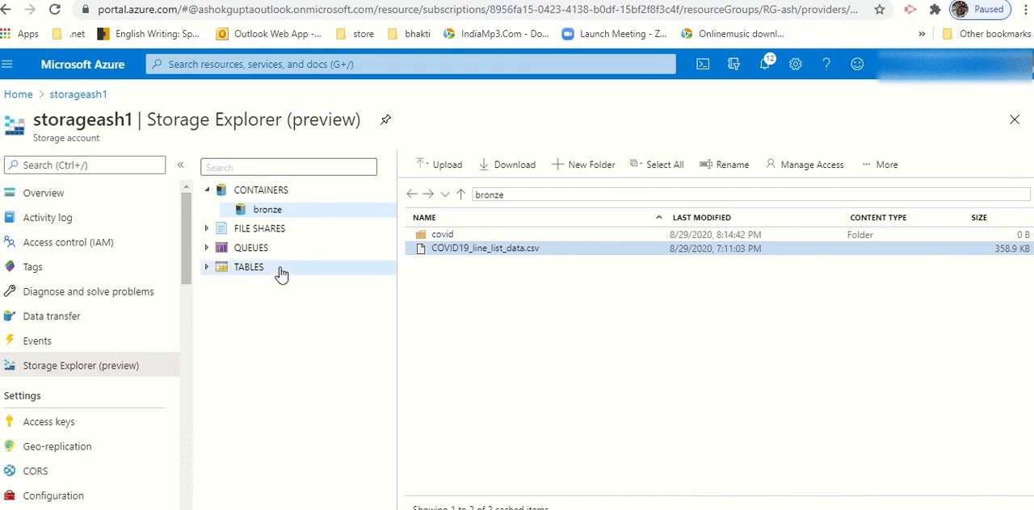
Step: Switch to the Databricks notebook Load data from ADLS2 and review the OAuth mount command for the bronze container
left_click(501, 1)
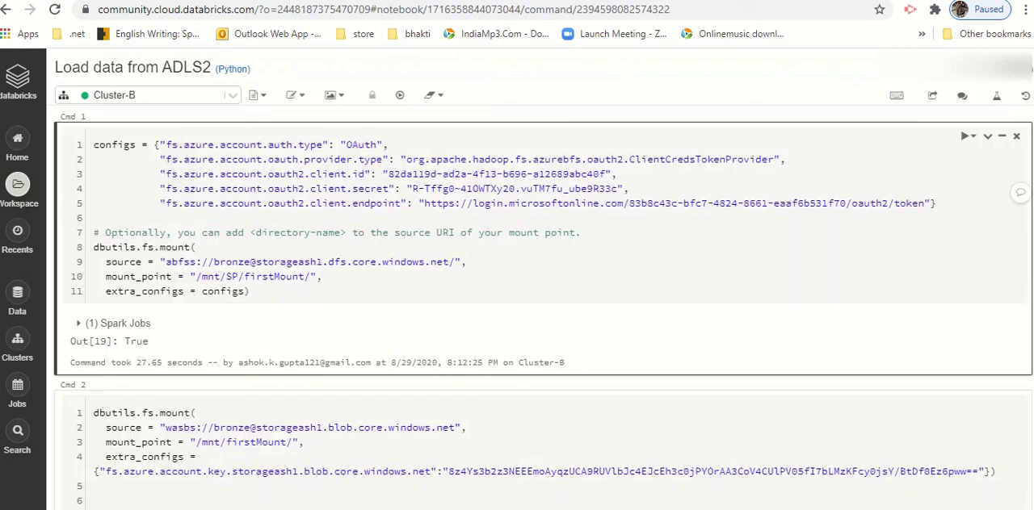
left_click(647, 247)
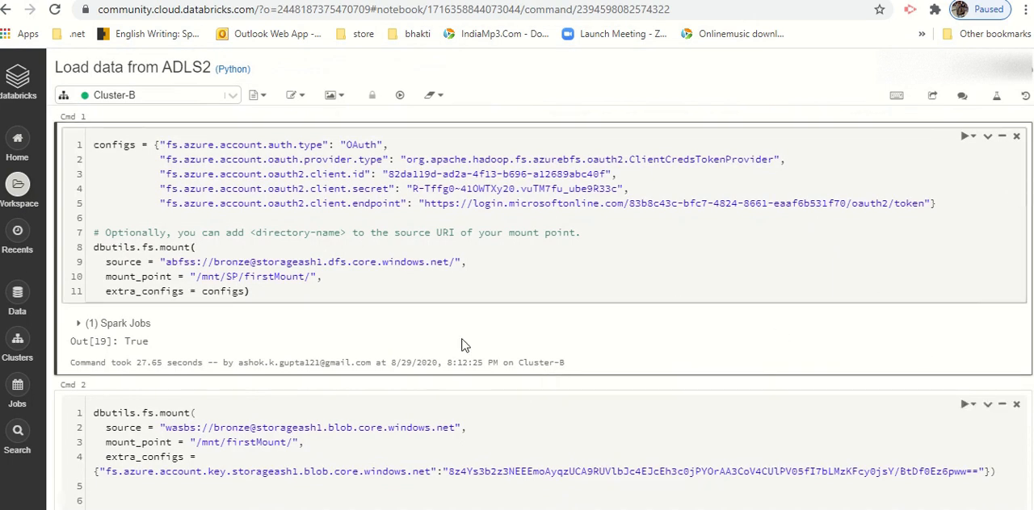
left_click(479, 232)
scroll(521, 384, "down", 1)
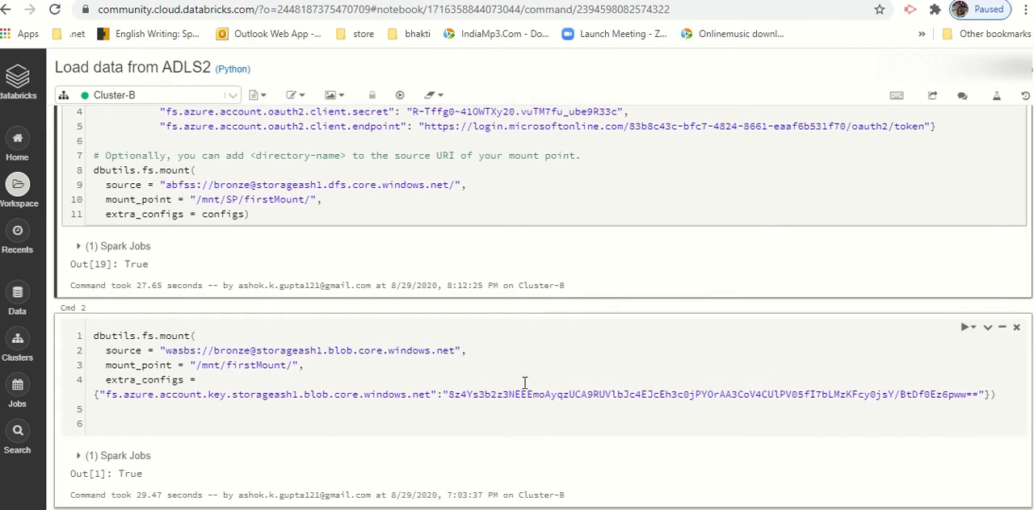
Step: Examine the source, mount point and account key configuration of the wasbs mount command in the second cell
left_click(515, 380)
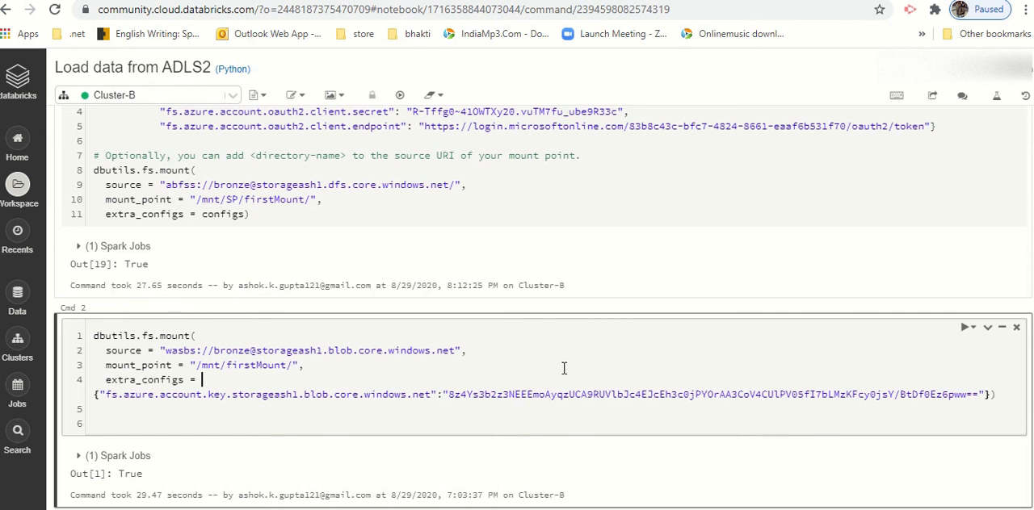
scroll(564, 369, "down", 1)
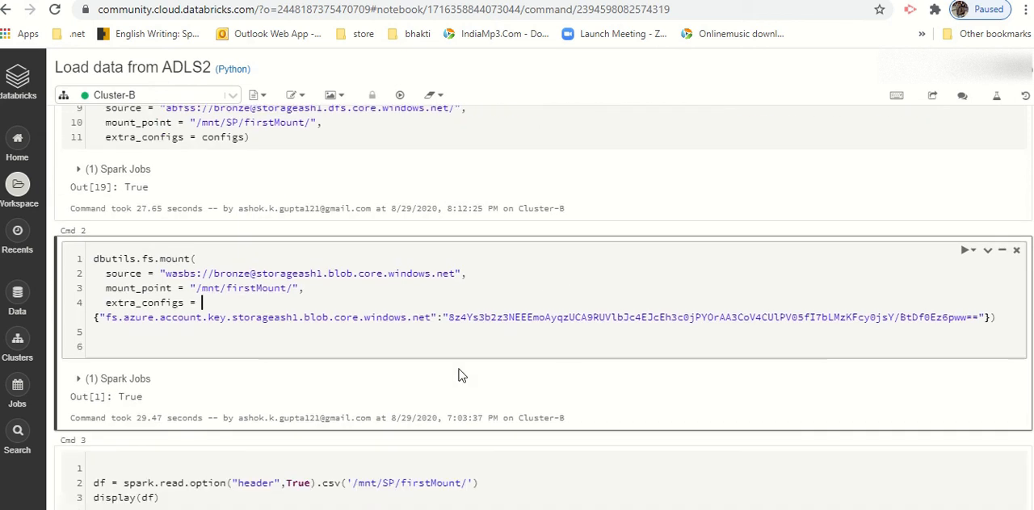
scroll(307, 289, "down", 1)
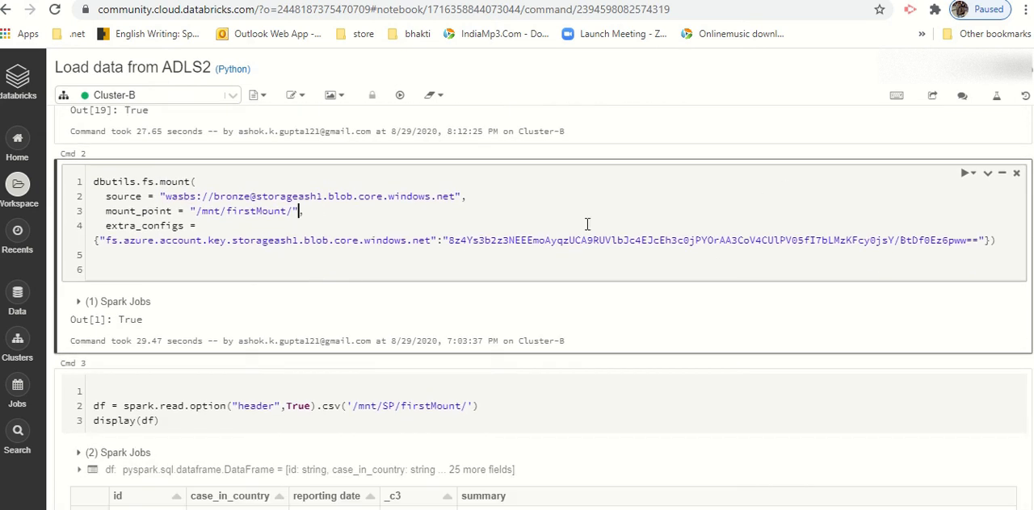
left_click_drag(468, 241, 676, 248)
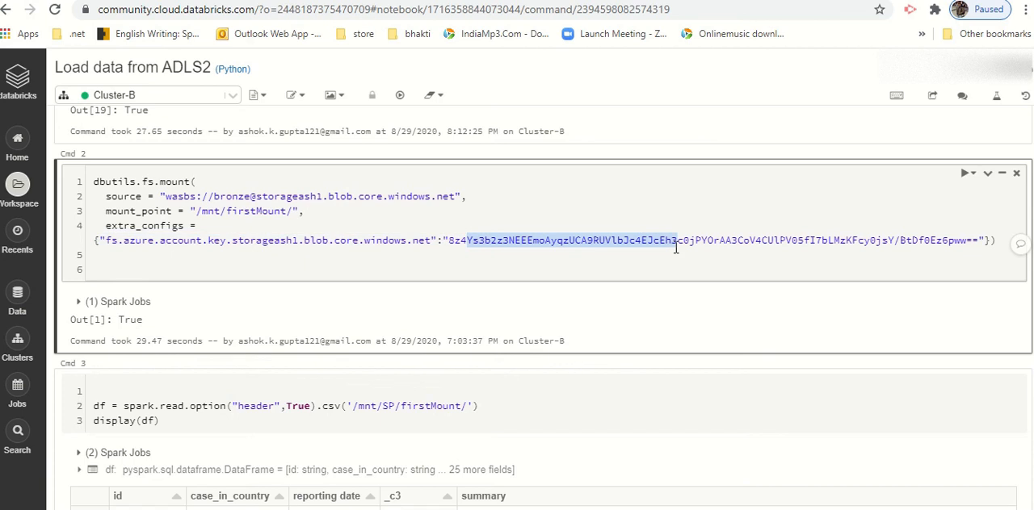
left_click(420, 241)
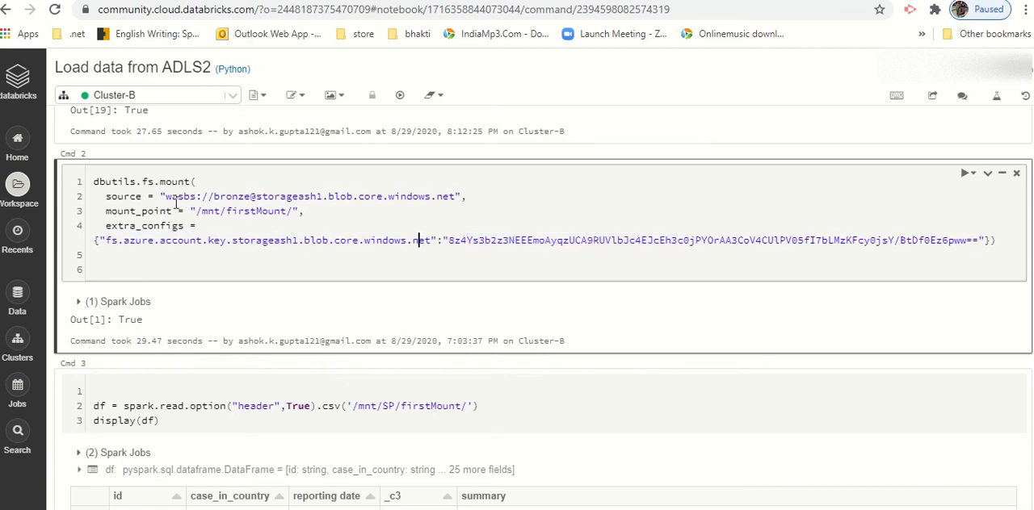
left_click_drag(166, 198, 456, 192)
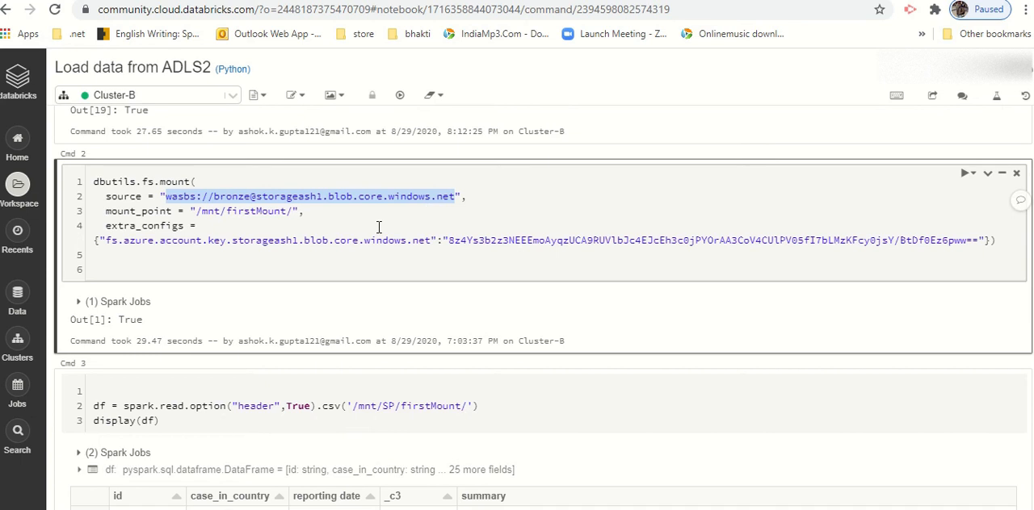
left_click(305, 201)
double_click(227, 197)
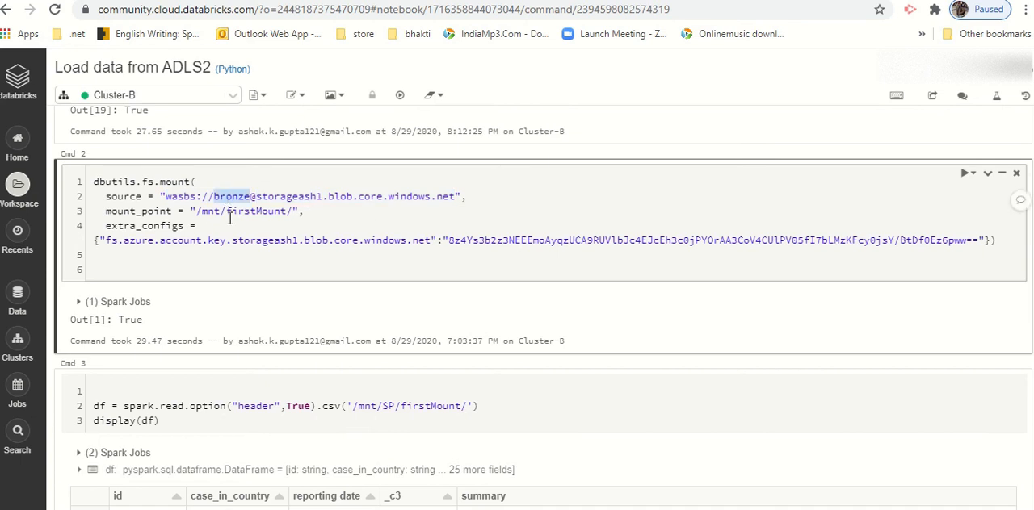
left_click_drag(198, 212, 276, 211)
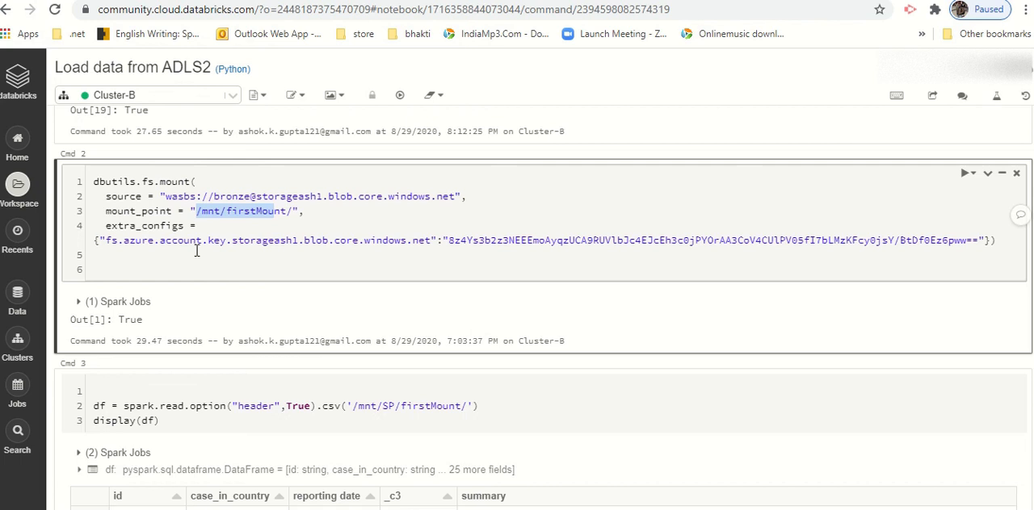
left_click_drag(233, 243, 429, 239)
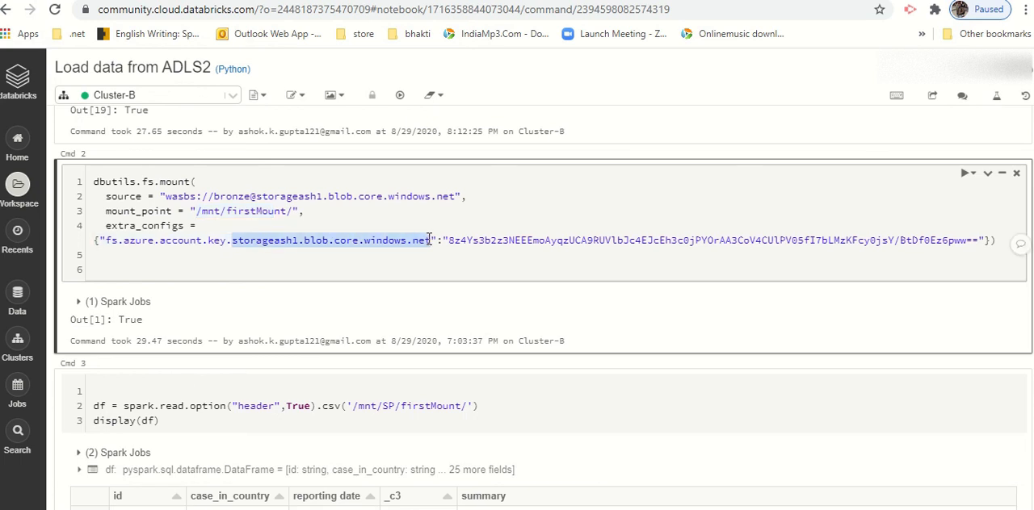
Step: Run the fourth cell to read the CSV data with headers from /mnt/firstMount/ and display the dataframe
left_click(460, 240)
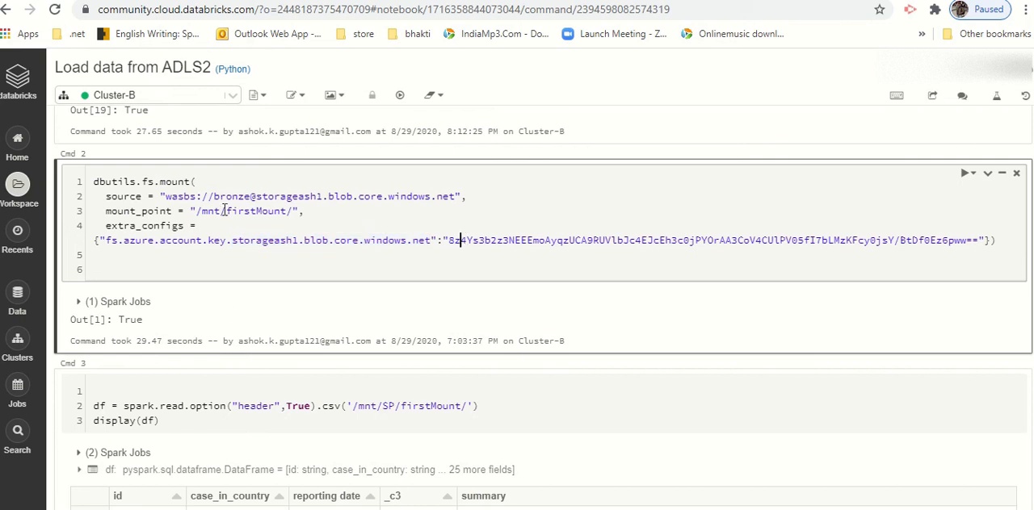
left_click(256, 197)
scroll(323, 282, "down", 2)
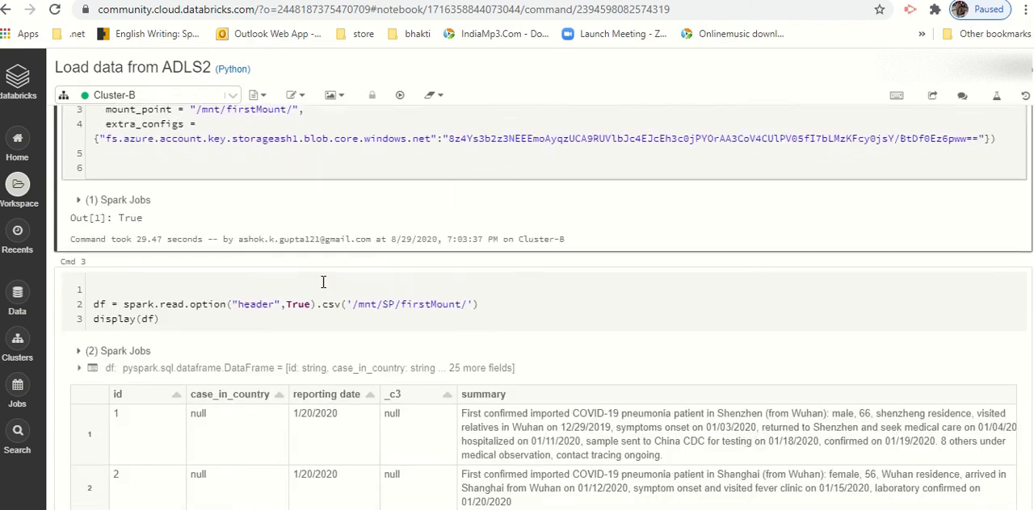
scroll(323, 282, "down", 5)
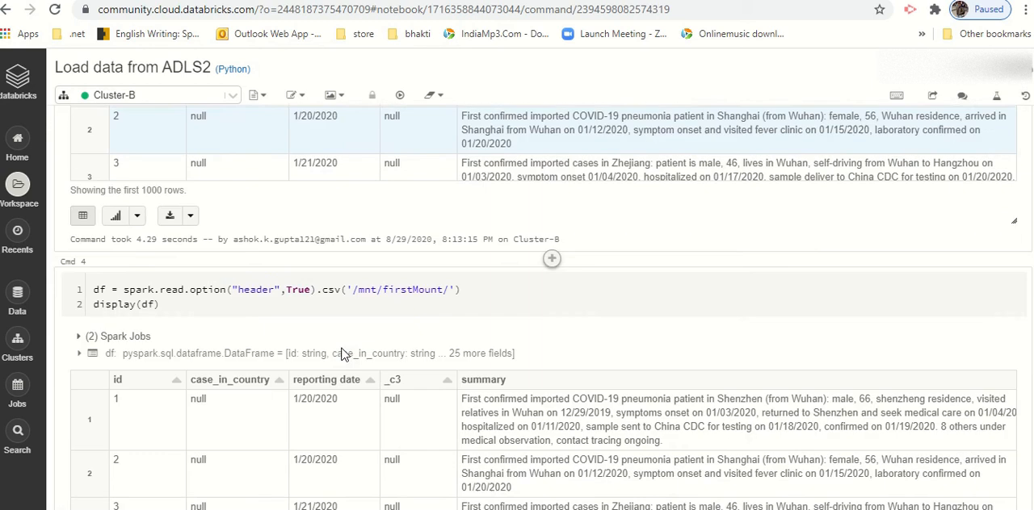
left_click_drag(357, 293, 445, 293)
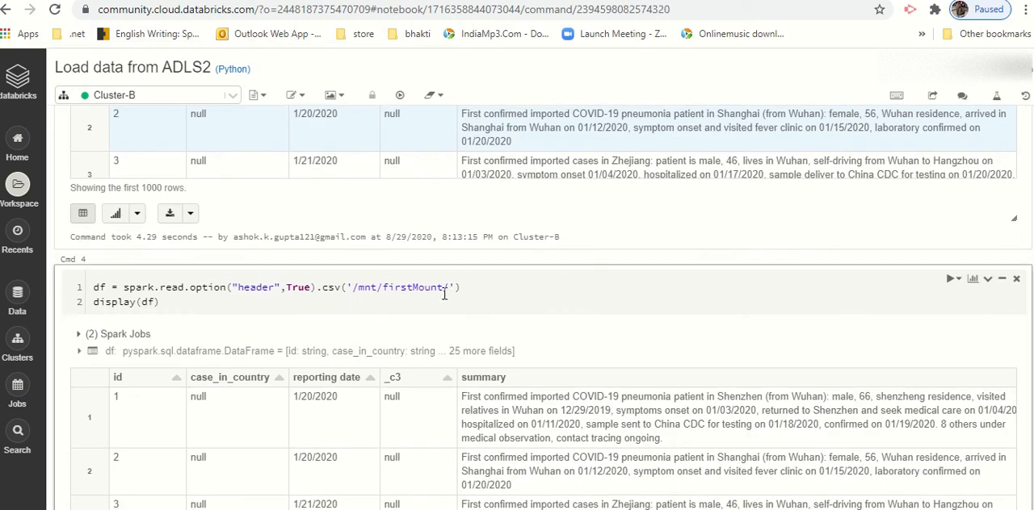
left_click(500, 294)
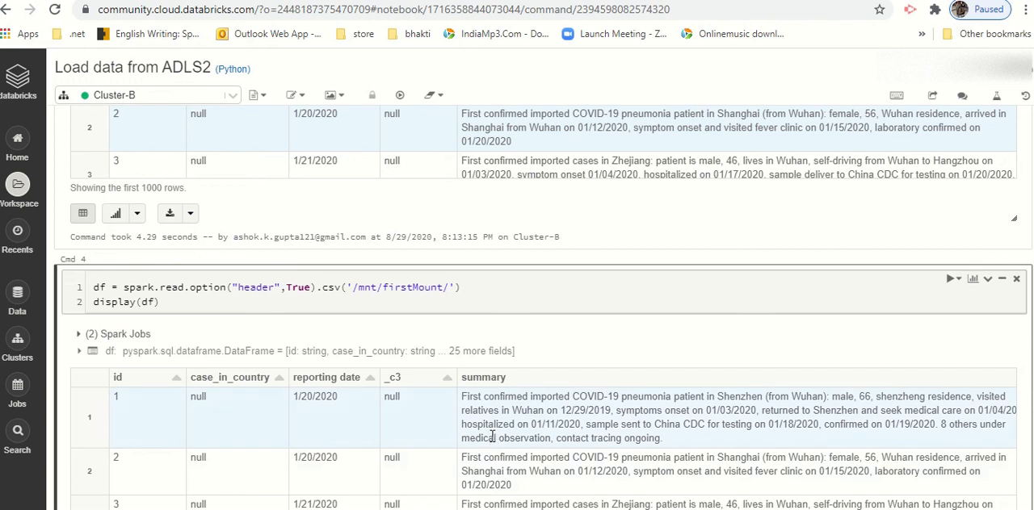
left_click(482, 305)
key("shift+Return")
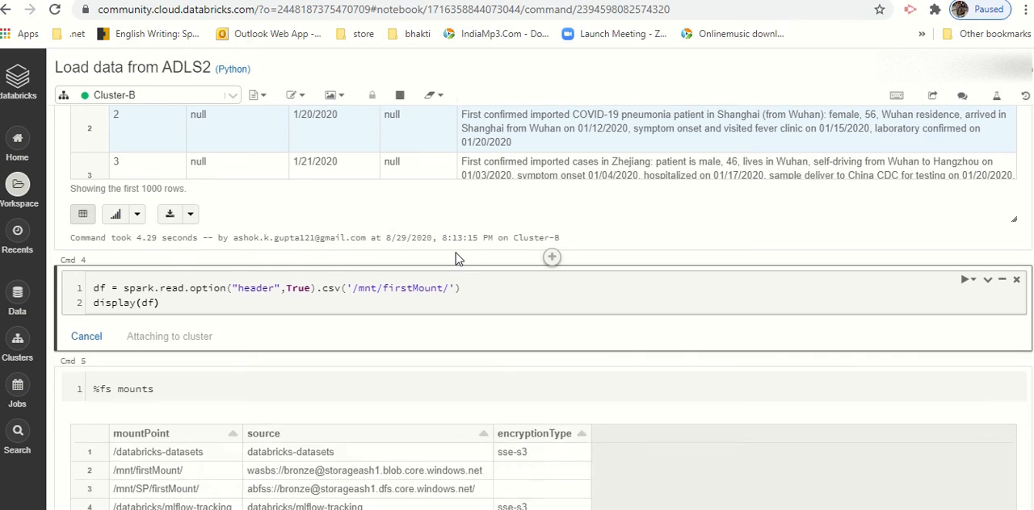
Step: Examine the OAuth client ID, client secret and token endpoint settings in the configs of the first cell
scroll(455, 258, "up", 10)
scroll(597, 214, "up", 3)
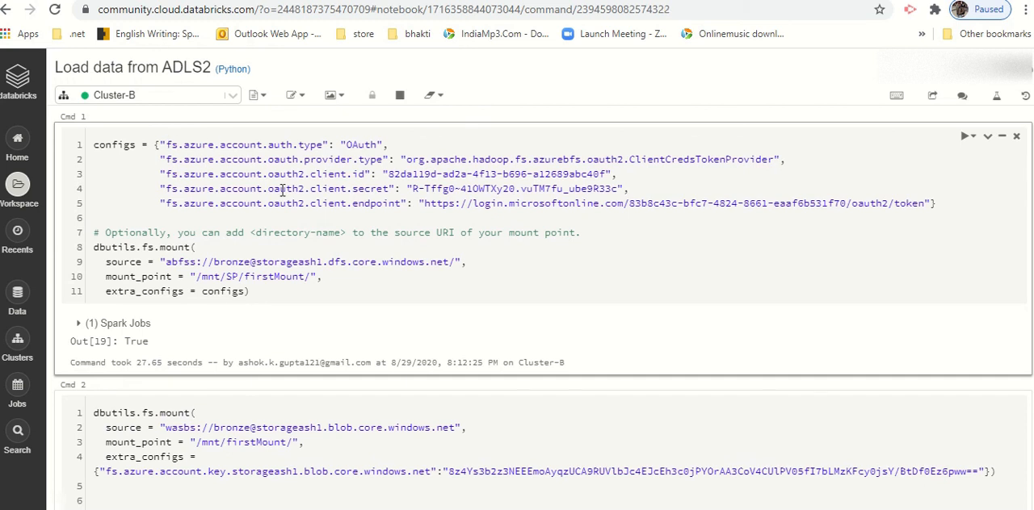
left_click_drag(165, 145, 308, 202)
left_click(323, 190)
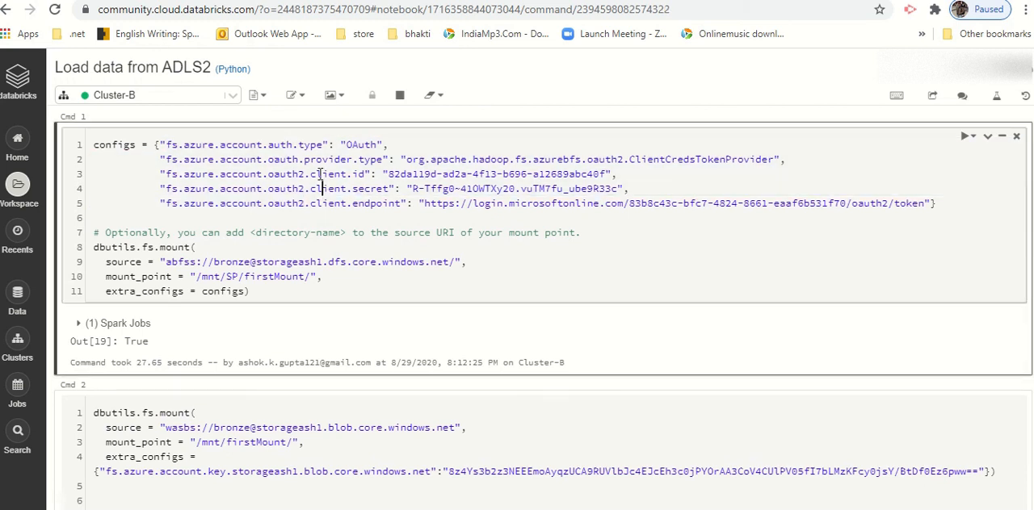
left_click_drag(313, 175, 386, 196)
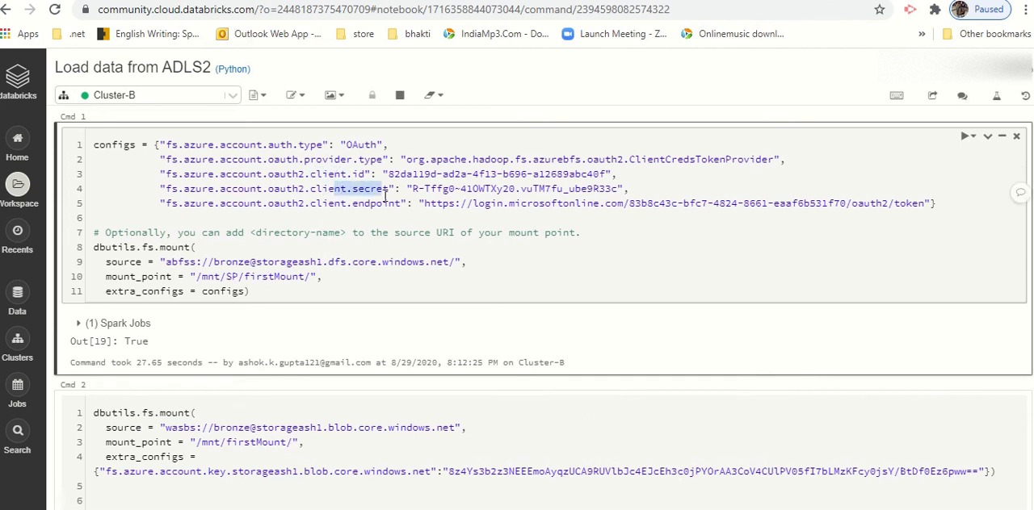
left_click_drag(632, 207, 833, 206)
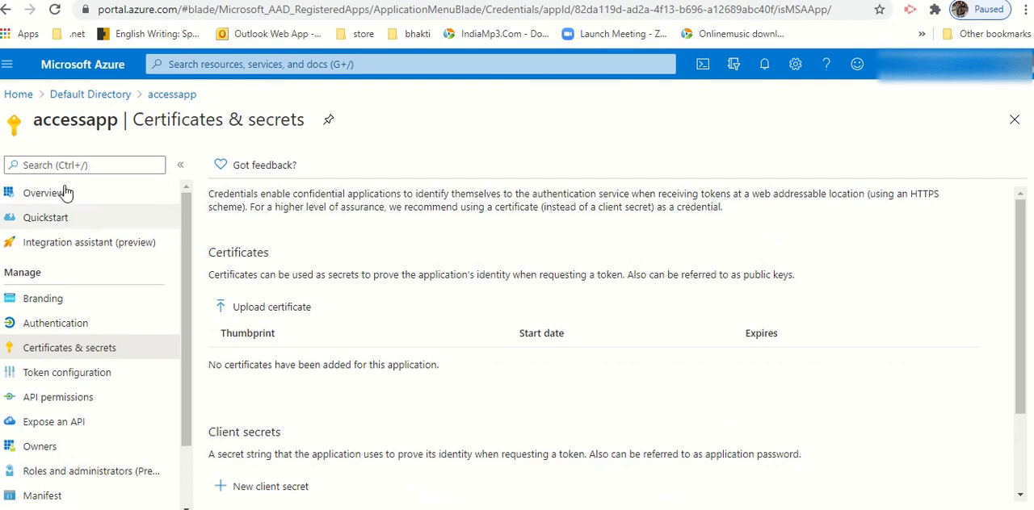
Step: On accessapp's Certificates & secrets page in the Azure portal, view the options for adding a client secret and cancel without adding one
double_click(71, 123)
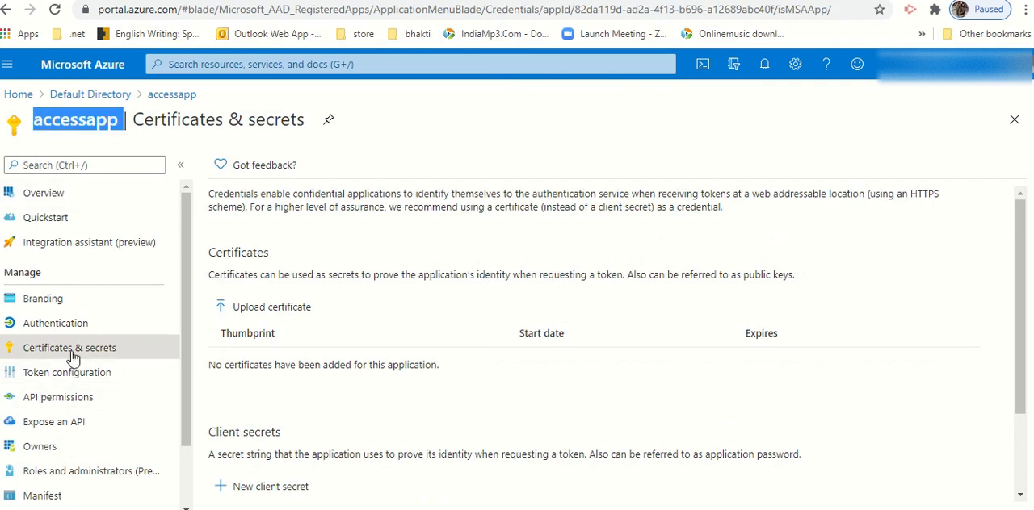
left_click(259, 490)
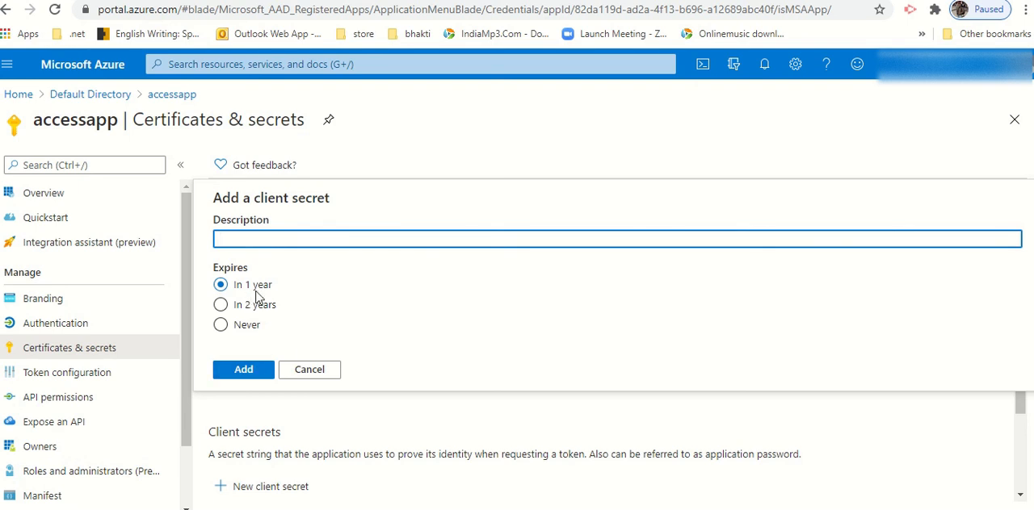
left_click(309, 370)
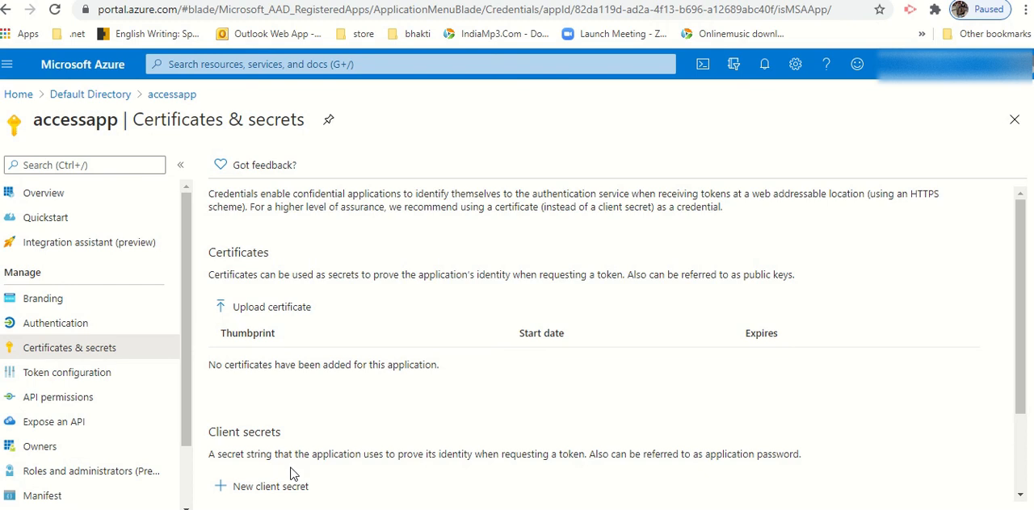
Step: Switch back to the Databricks notebook and examine the client ID and the /mnt/SP/firstMount/ mount point in the first cell
left_click(664, 0)
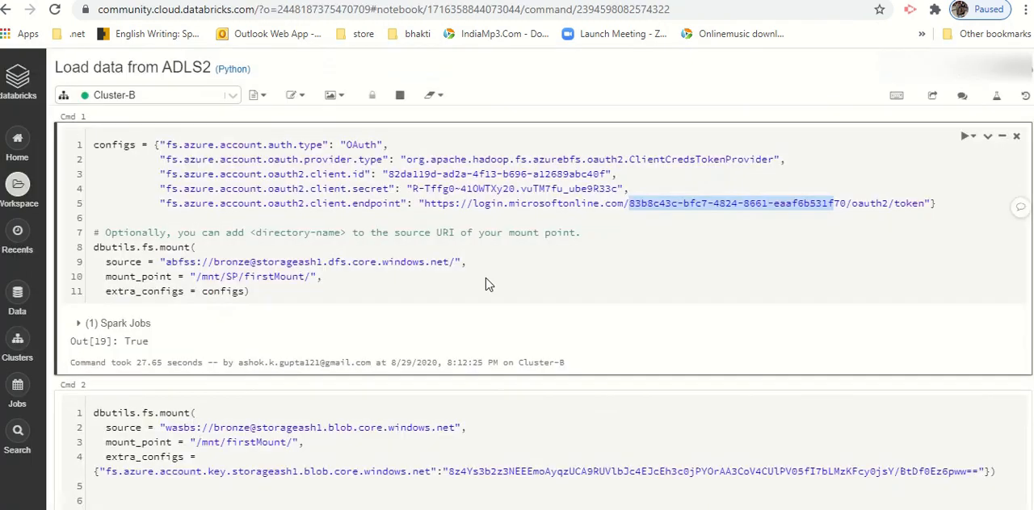
left_click(476, 174)
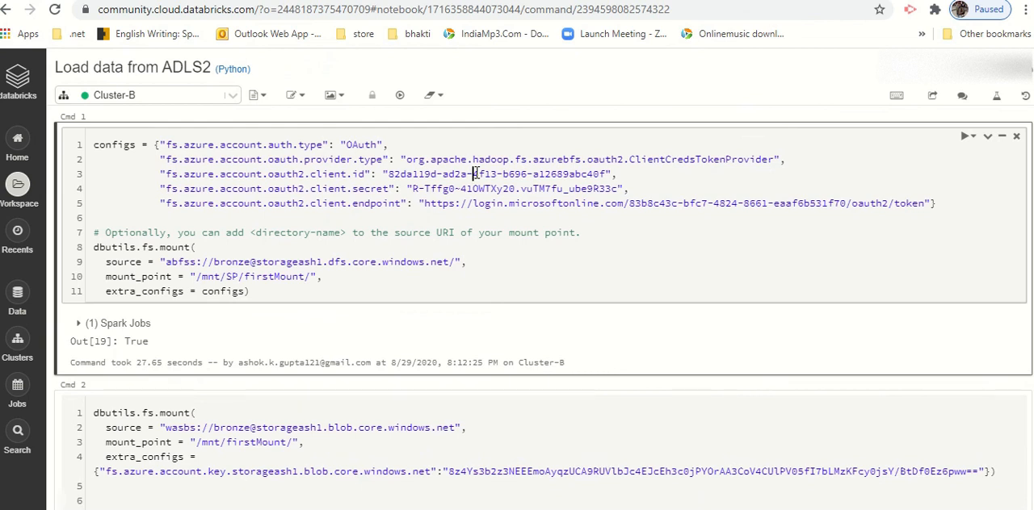
left_click(197, 277)
left_click_drag(196, 277, 300, 277)
key("Right")
Step: Run the third cell to read the CSV data with headers from /mnt/SP/firstMount/ and display the dataframe
scroll(342, 289, "down", 4)
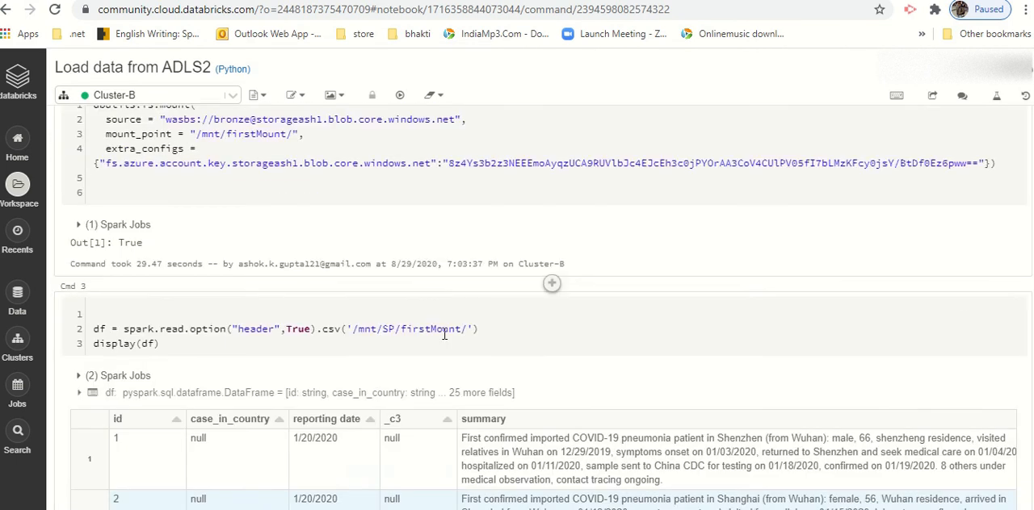
scroll(444, 335, "up", 1)
scroll(417, 307, "down", 1)
left_click(424, 330)
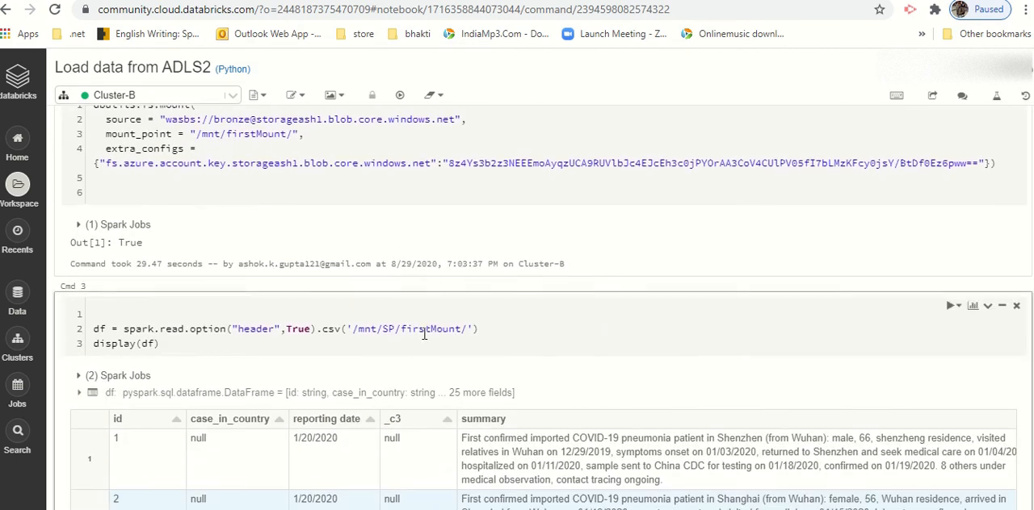
left_click(484, 329)
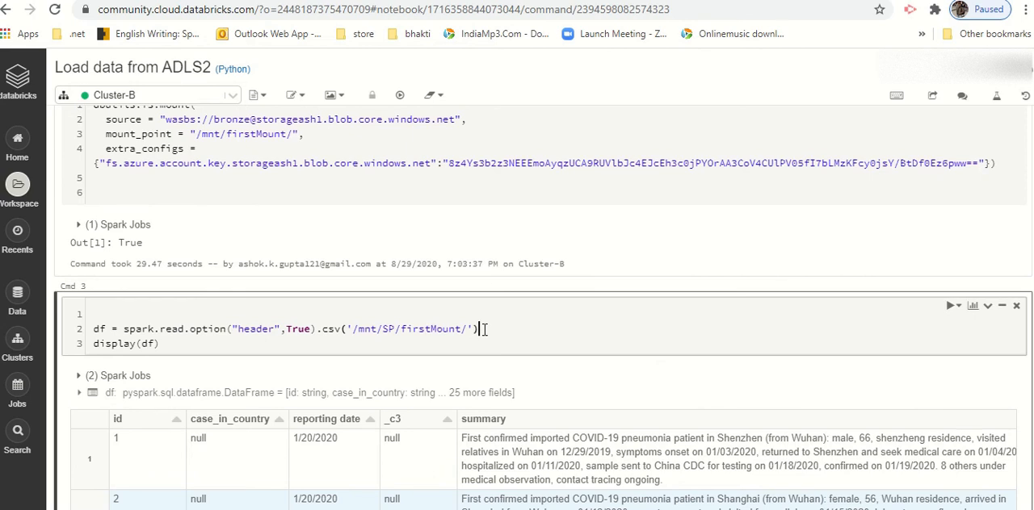
key("ctrl+Return")
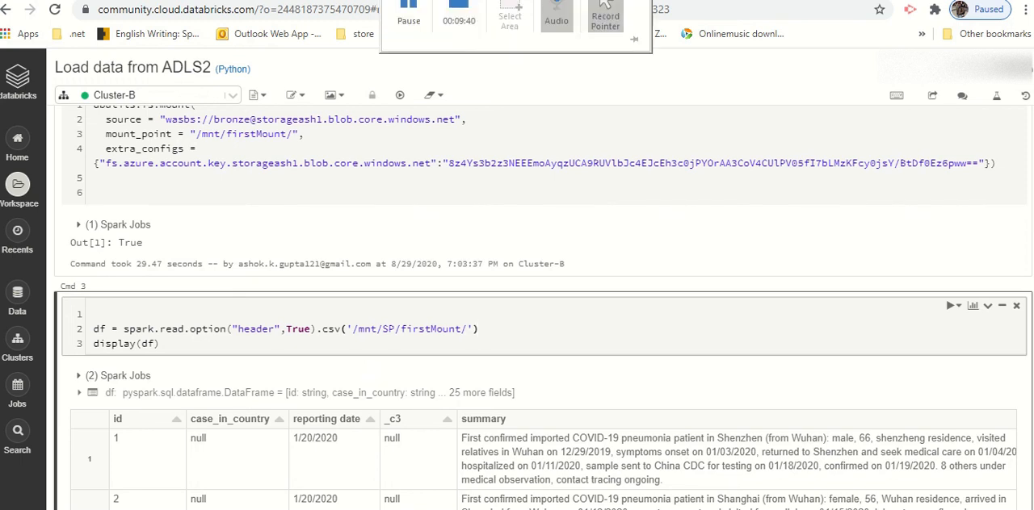
left_click(408, 12)
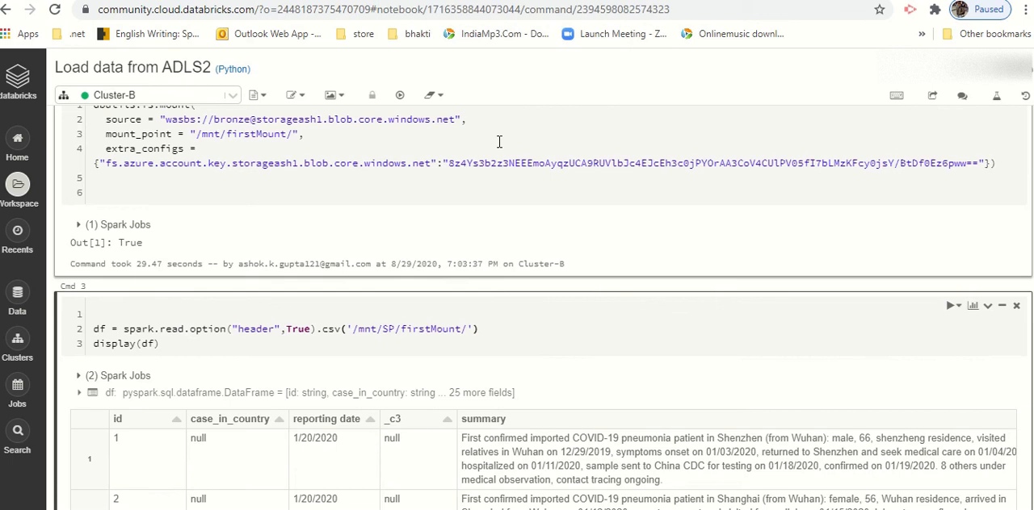